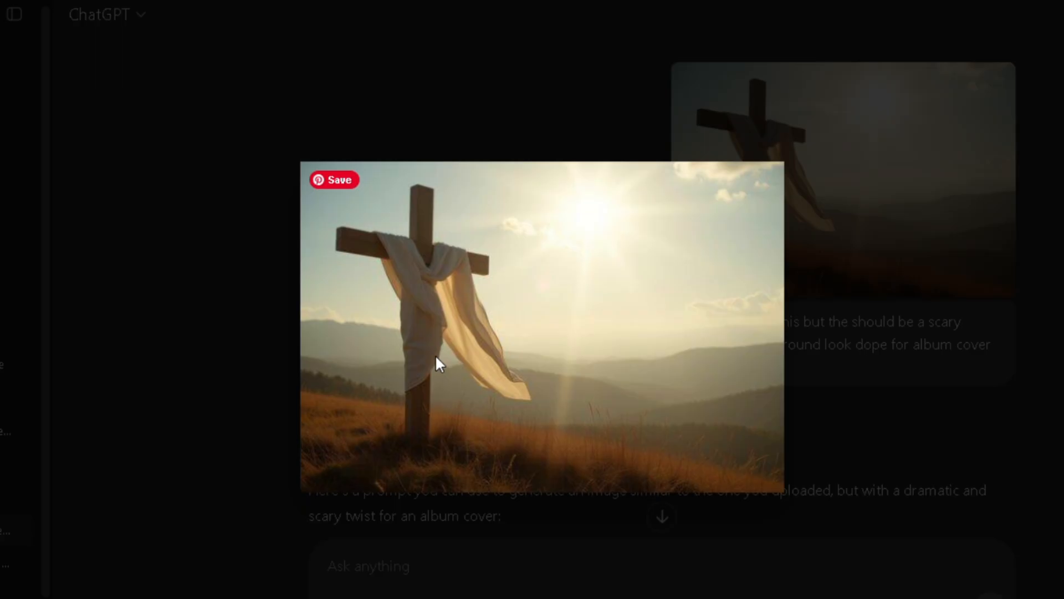
Step: Close the enlarged reference photo of the cross and examine the request for a scary thunder-strike album cover prompt
left_click(824, 354)
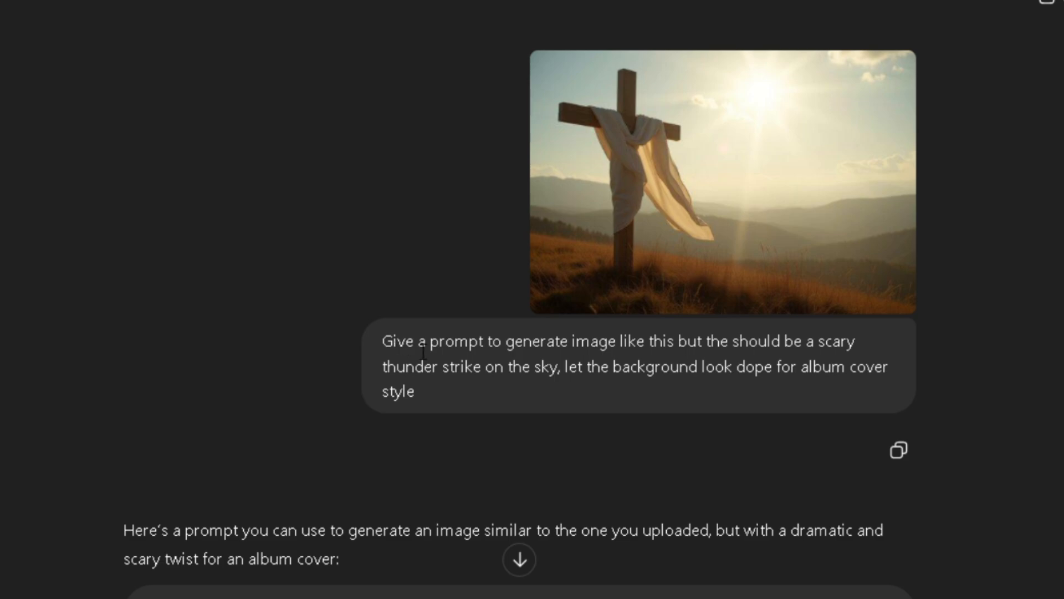
left_click_drag(403, 349, 861, 395)
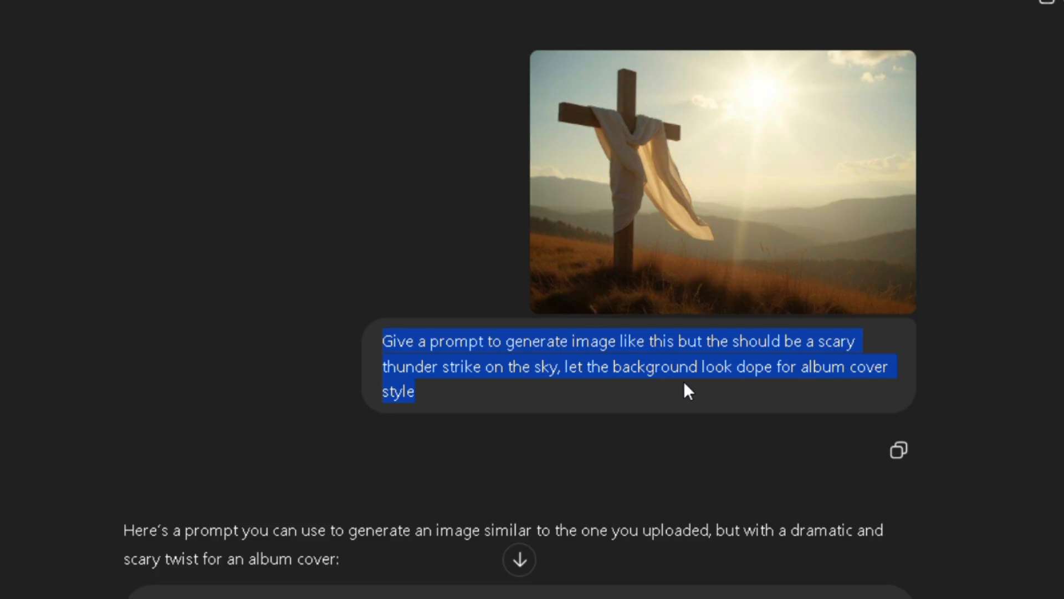
left_click(445, 392)
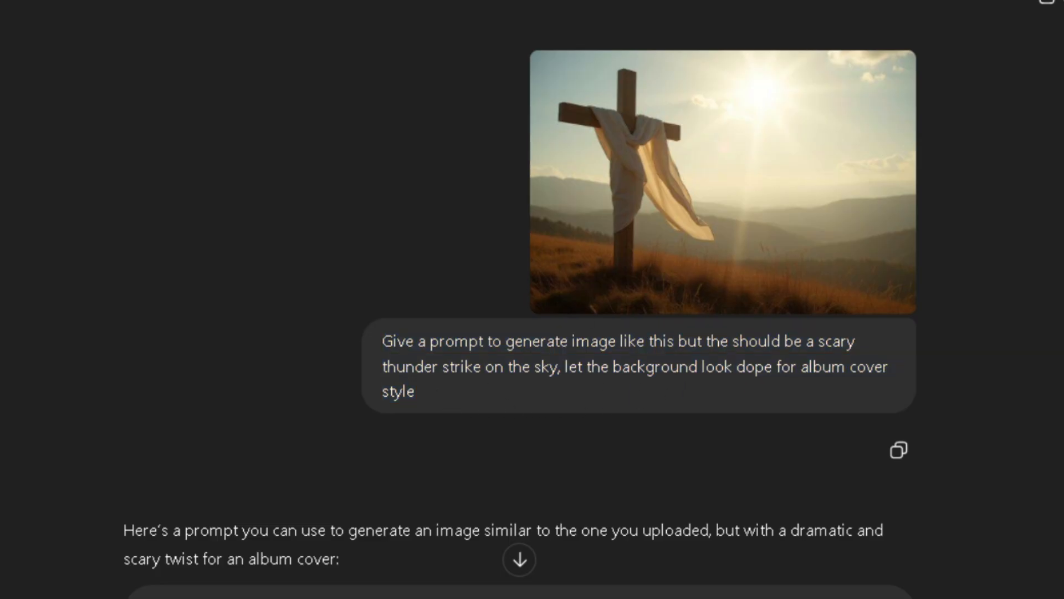
Step: Read the reply and select the full generated prompt about a dramatic wooden cross in a thunderstorm
scroll(191, 119, "down", 7)
left_click_drag(124, 136, 785, 169)
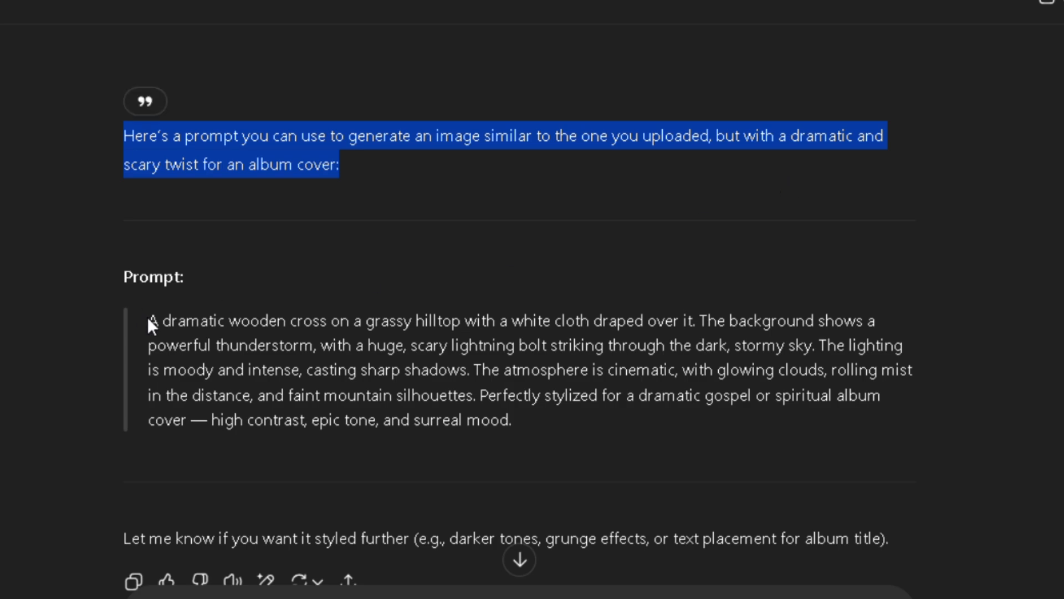
left_click_drag(148, 332, 819, 449)
left_click(536, 423)
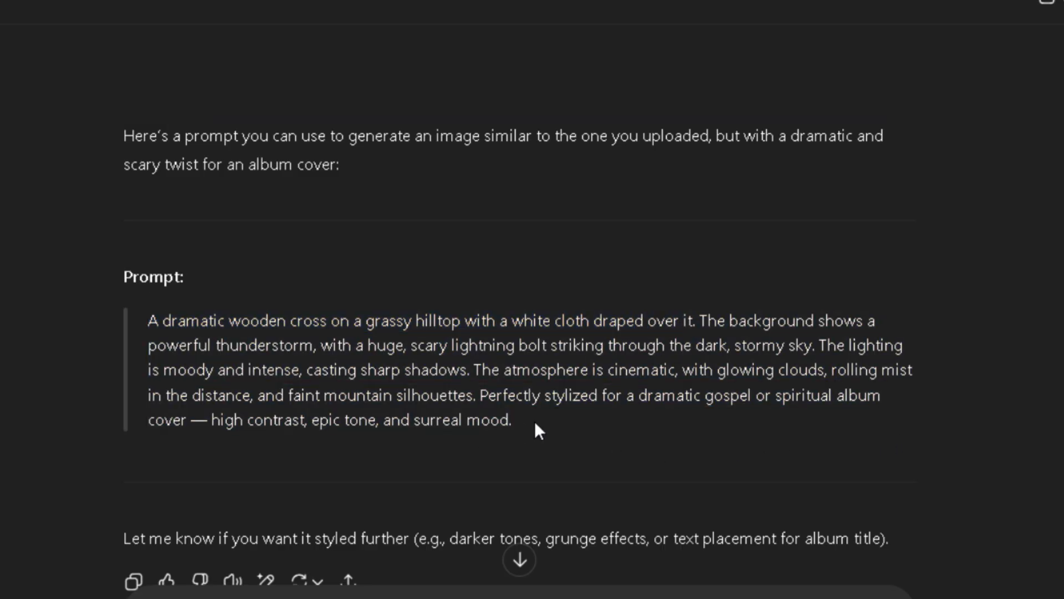
left_click_drag(514, 425, 135, 320)
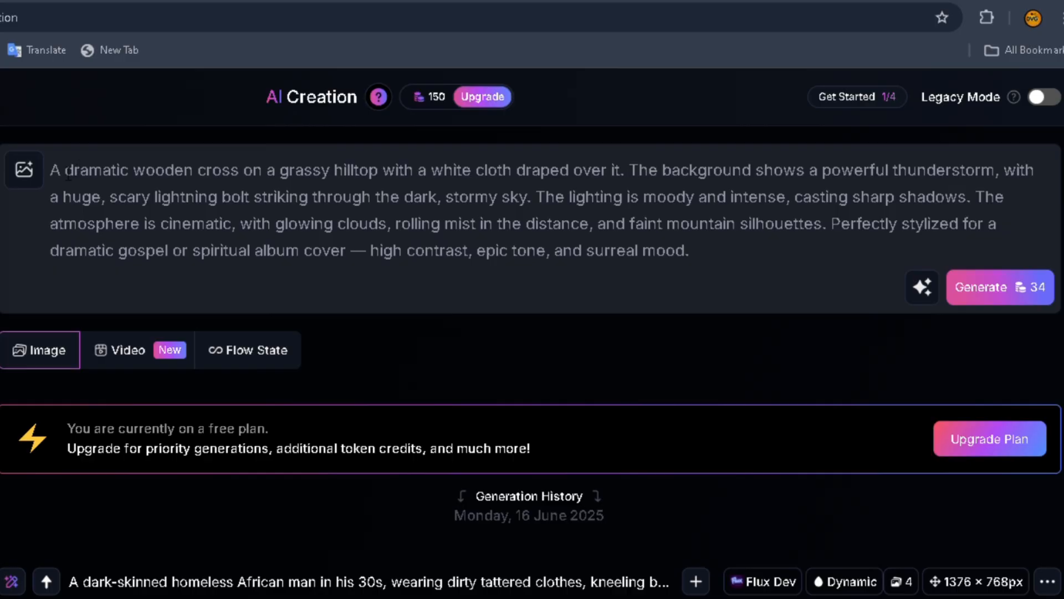
Step: Switch to Leonardo.Ai, highlight the wooden cross prompt, and view the generated cross images enlarged one after another
left_click_drag(50, 170, 744, 264)
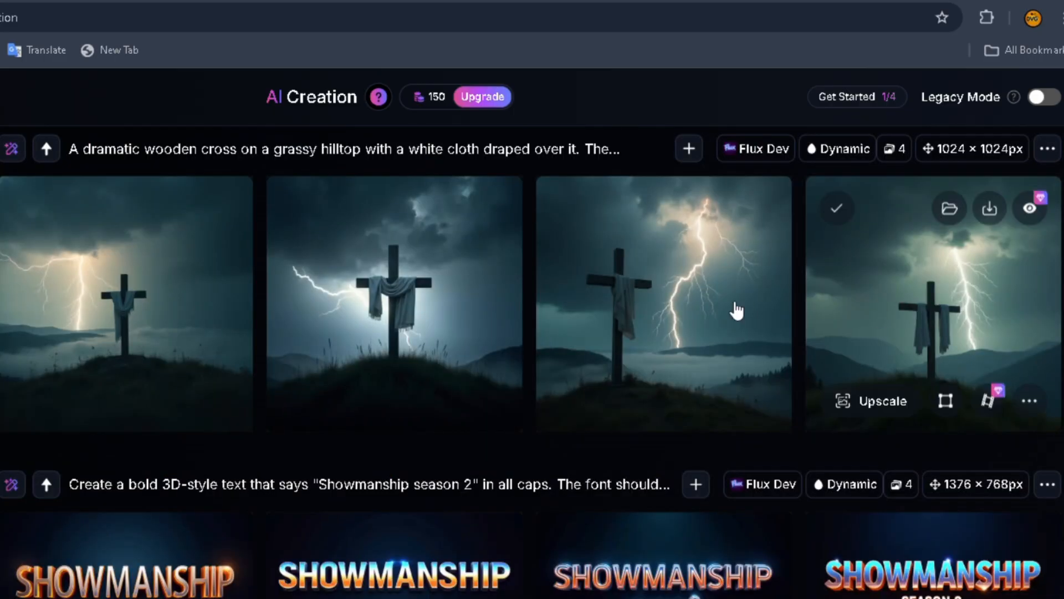
left_click(80, 340)
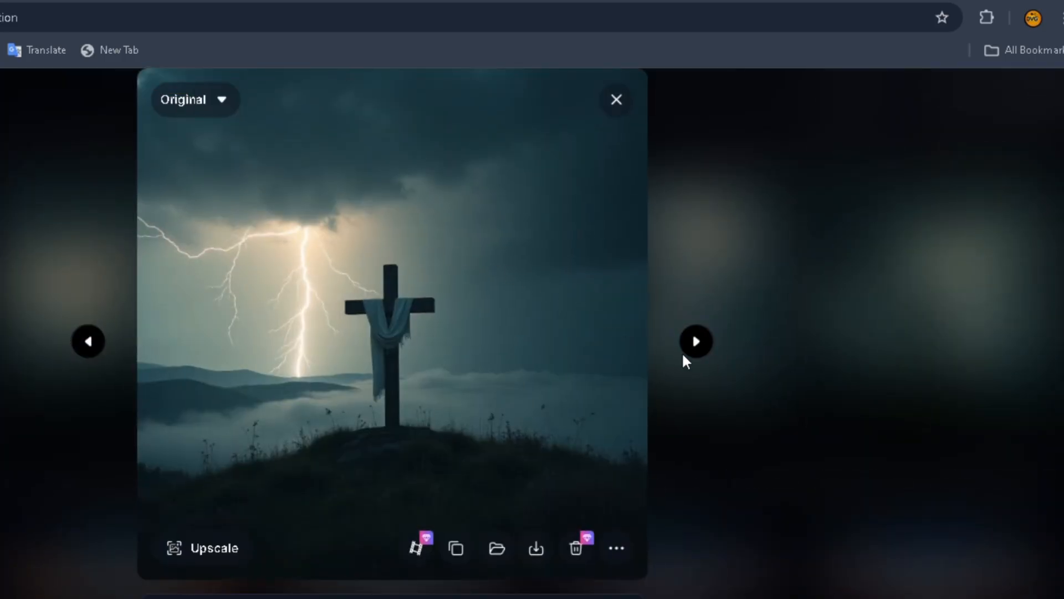
left_click(697, 348)
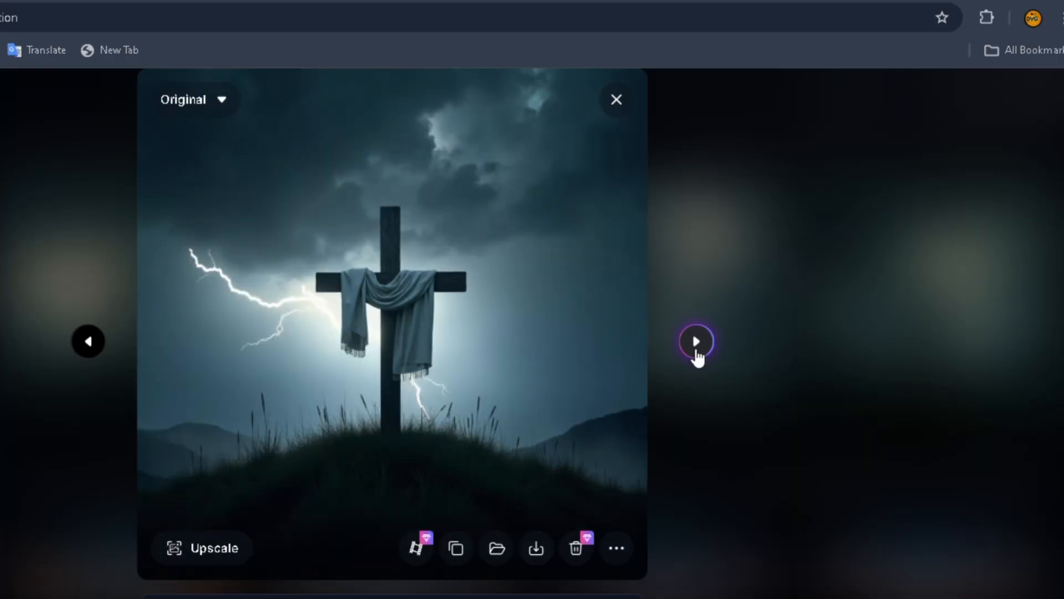
left_click(697, 351)
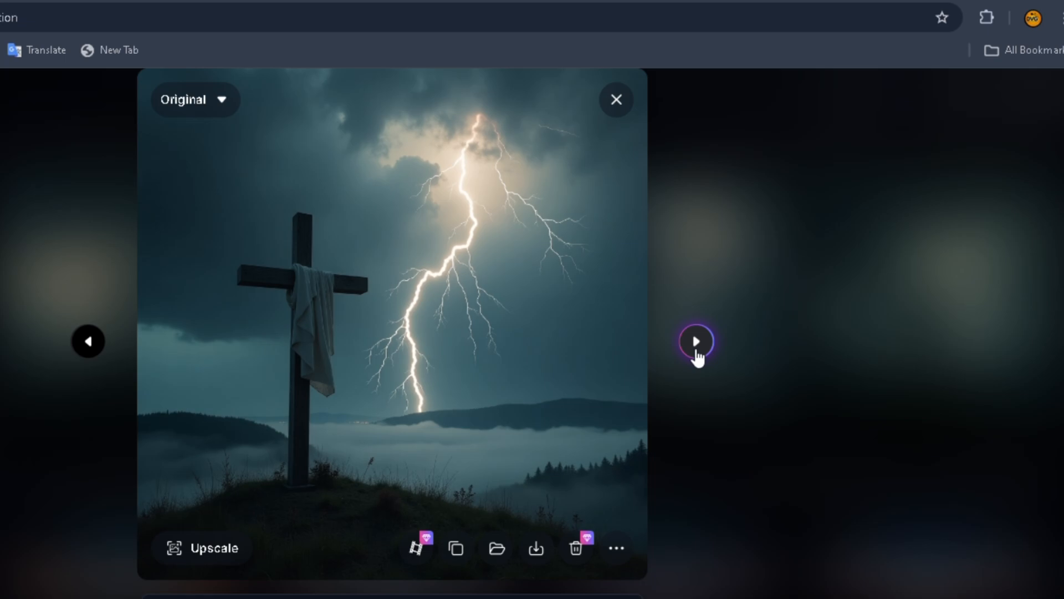
left_click(697, 342)
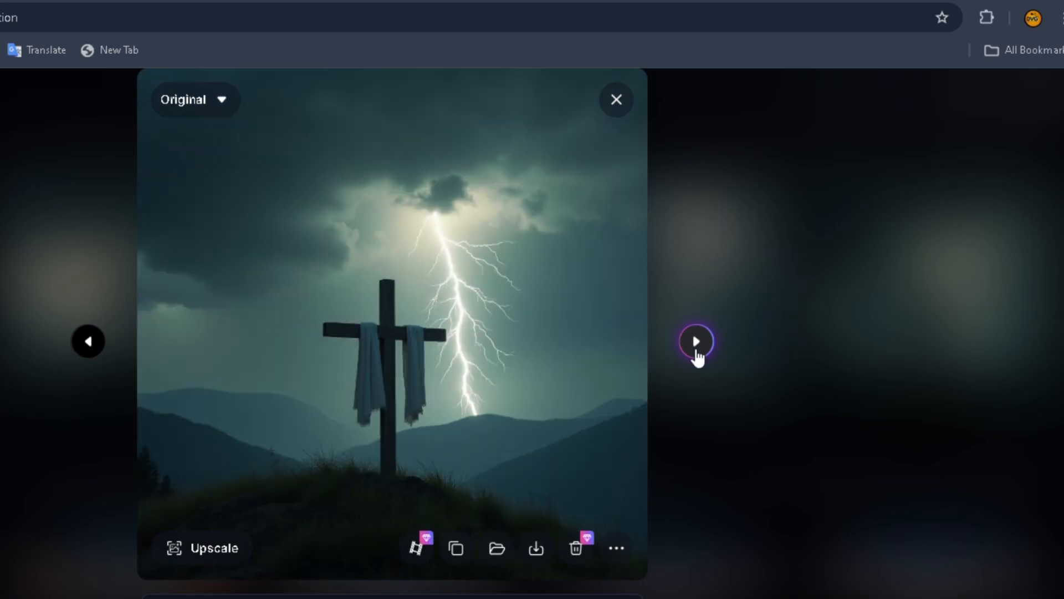
left_click(88, 342)
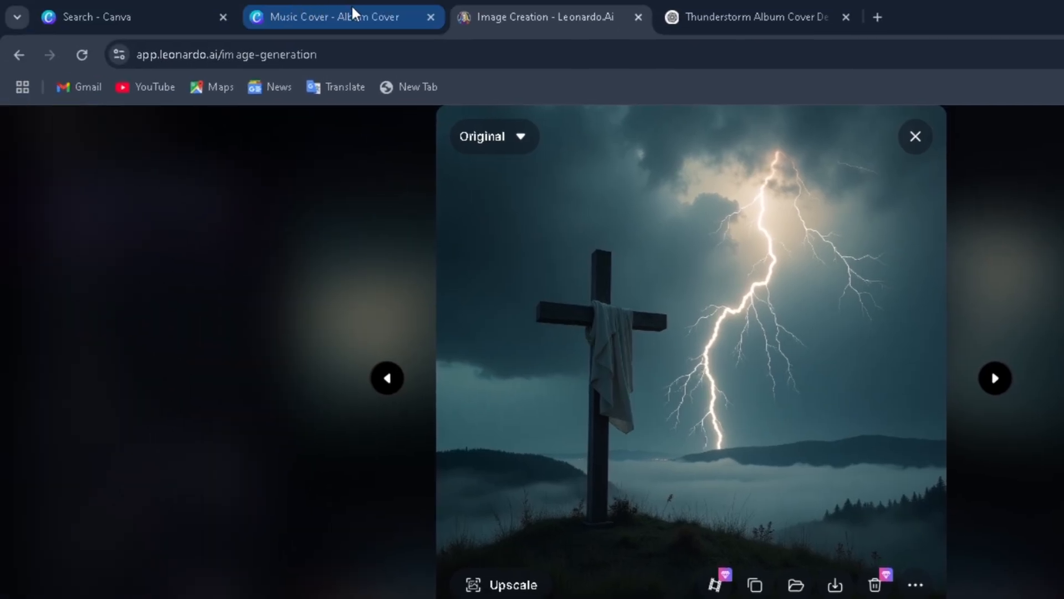
Step: Switch to the Canva home page and look over the existing designs and uploaded images
left_click(166, 6)
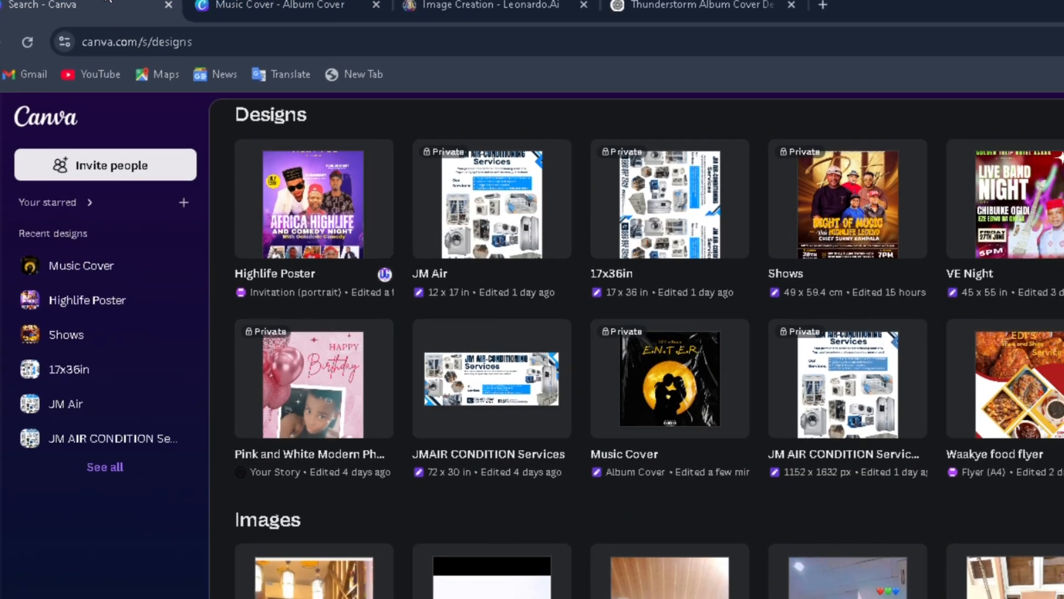
scroll(554, 333, "up", 5)
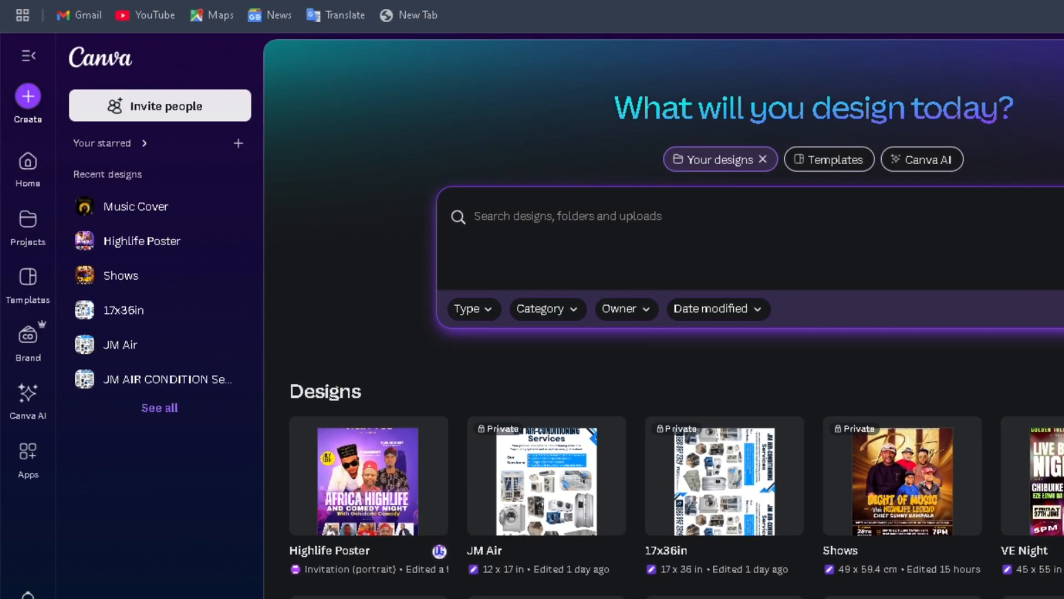
scroll(665, 332, "down", 5)
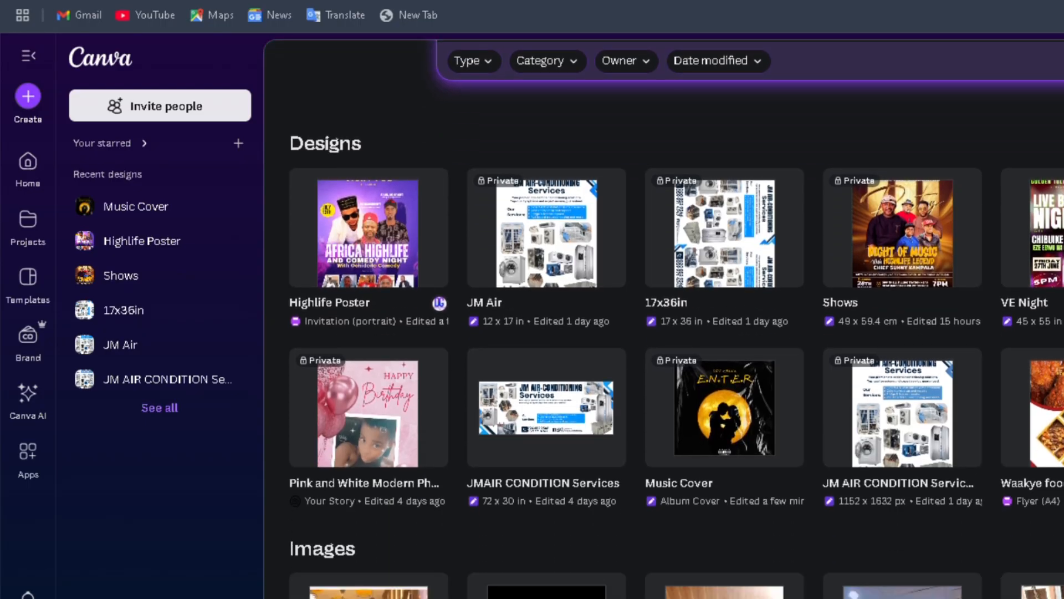
scroll(676, 332, "up", 3)
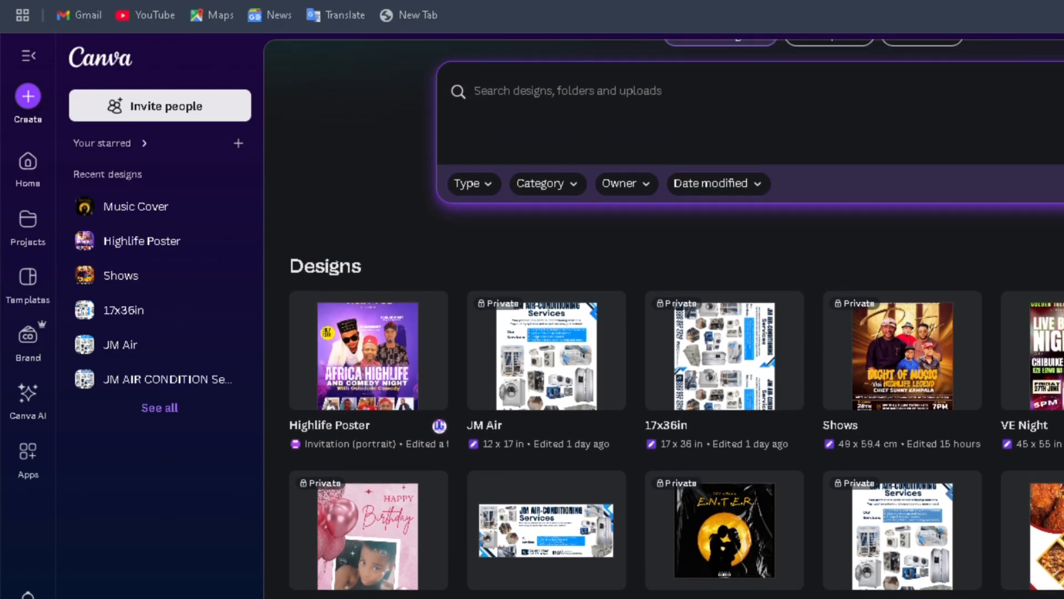
scroll(676, 333, "up", 2)
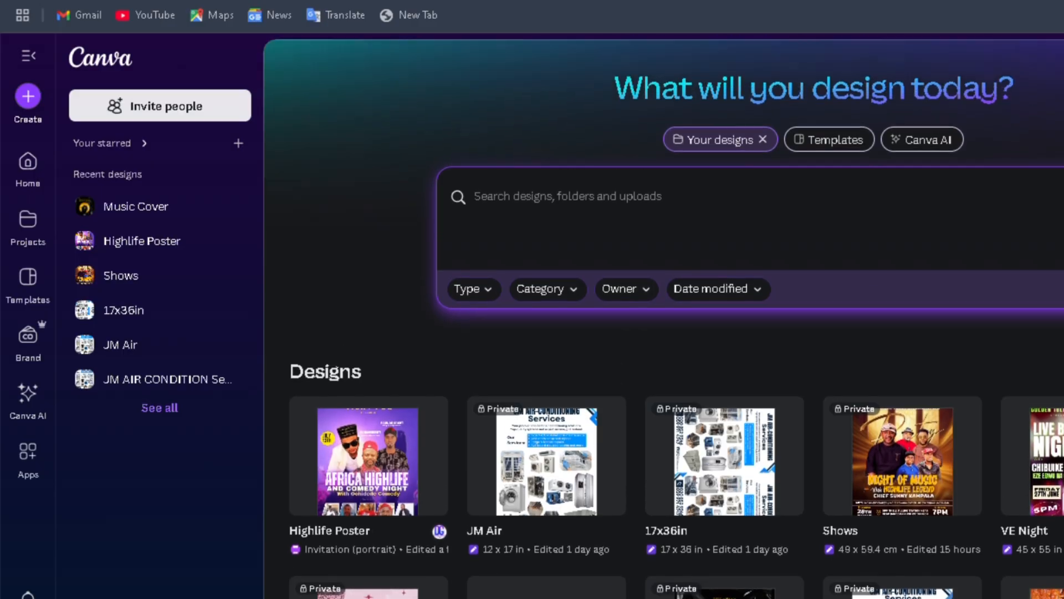
scroll(677, 333, "down", 10)
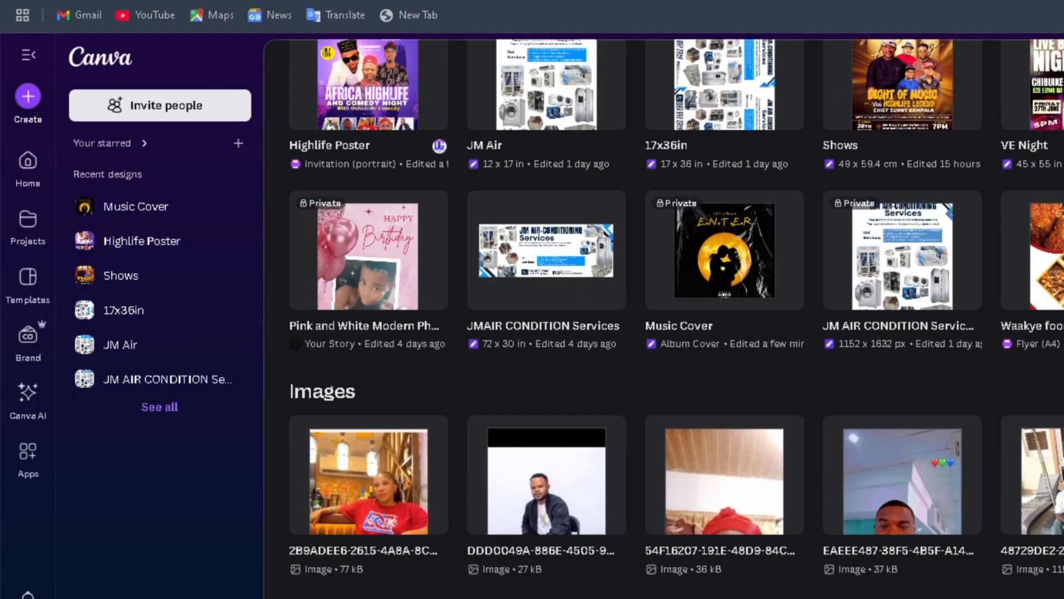
scroll(676, 333, "up", 1)
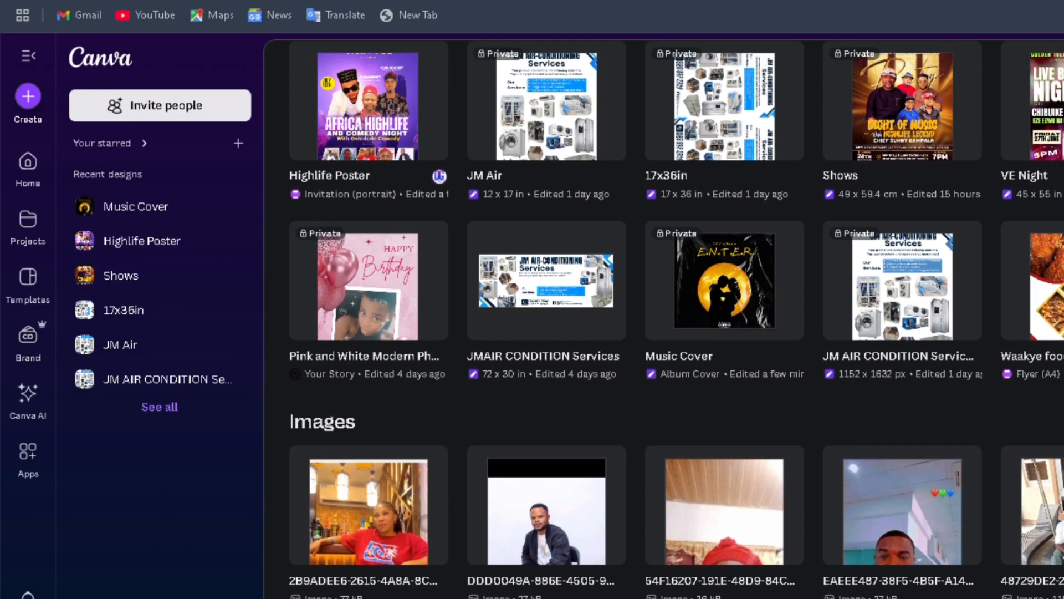
scroll(676, 333, "up", 6)
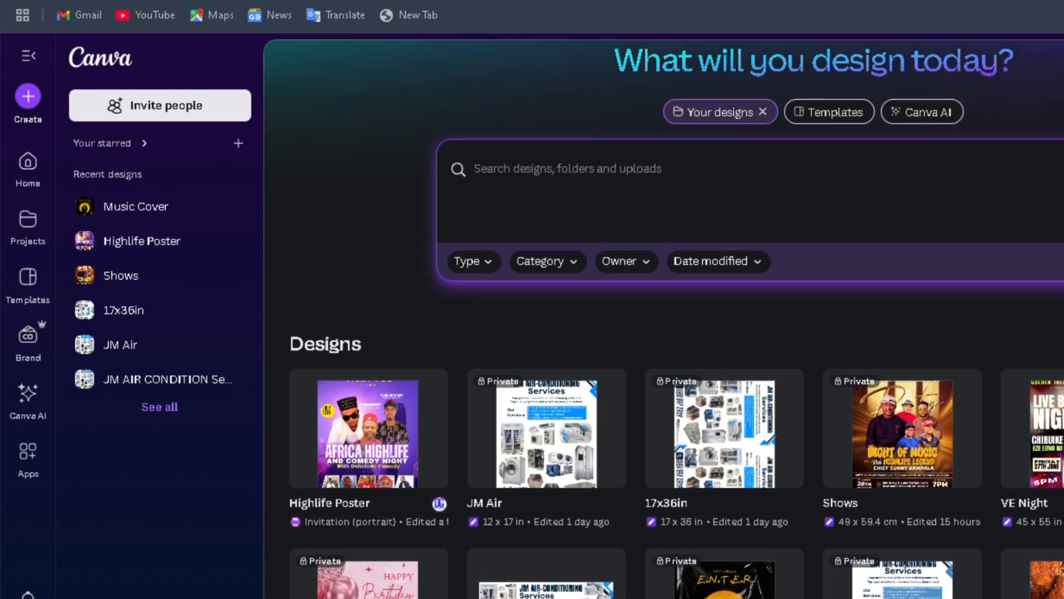
scroll(676, 333, "down", 7)
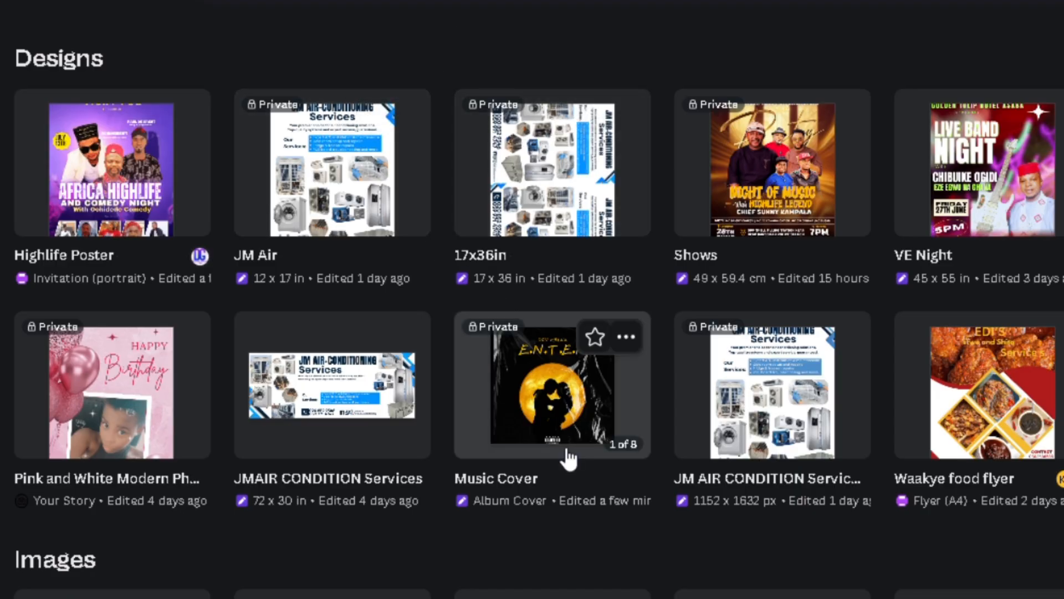
Step: Open the Music Cover album design and look over its first two pages
left_click(610, 397)
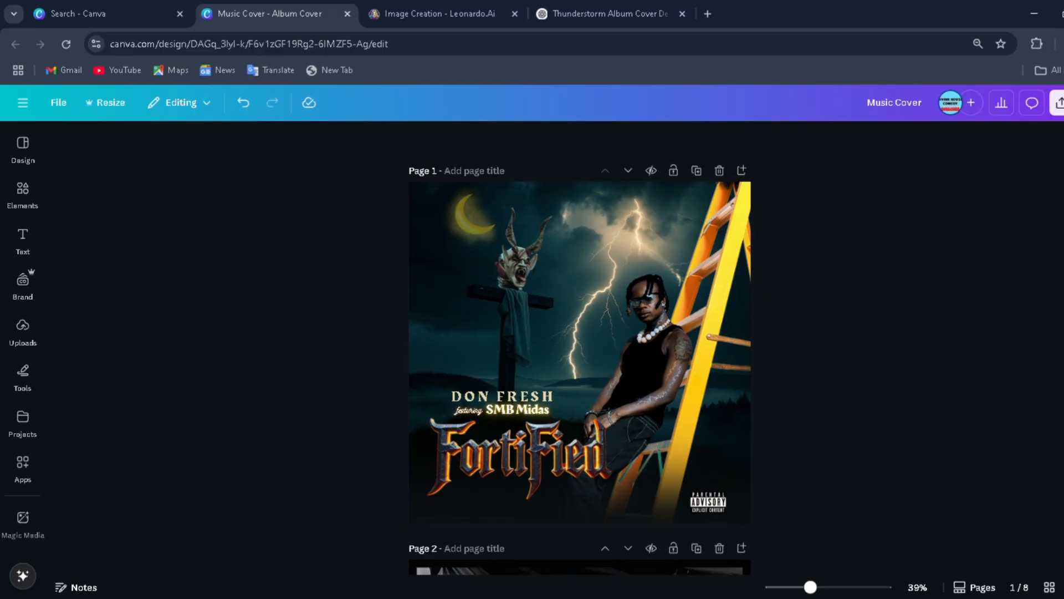
scroll(580, 347, "down", 4)
scroll(580, 347, "up", 4)
scroll(579, 347, "down", 4)
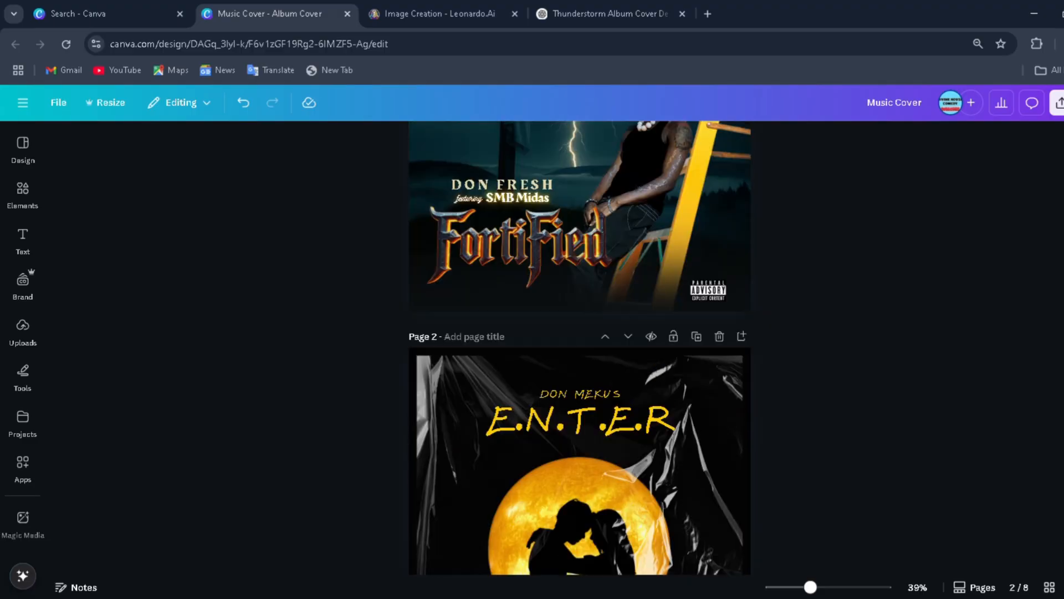
scroll(579, 347, "up", 4)
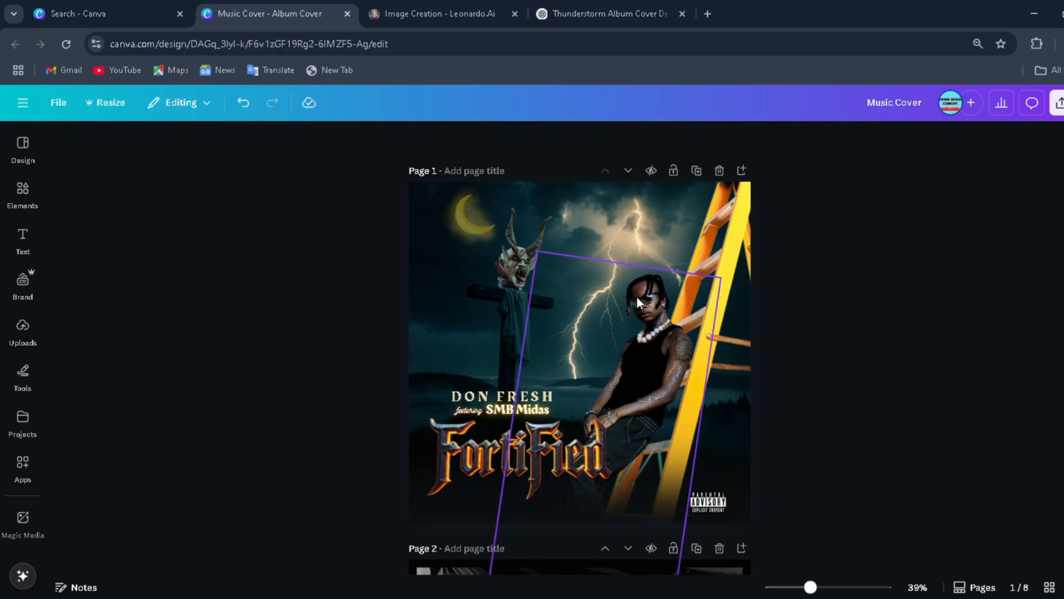
Step: Delete the photo of the seated man and the yellow ladder from page 1
left_click(650, 352)
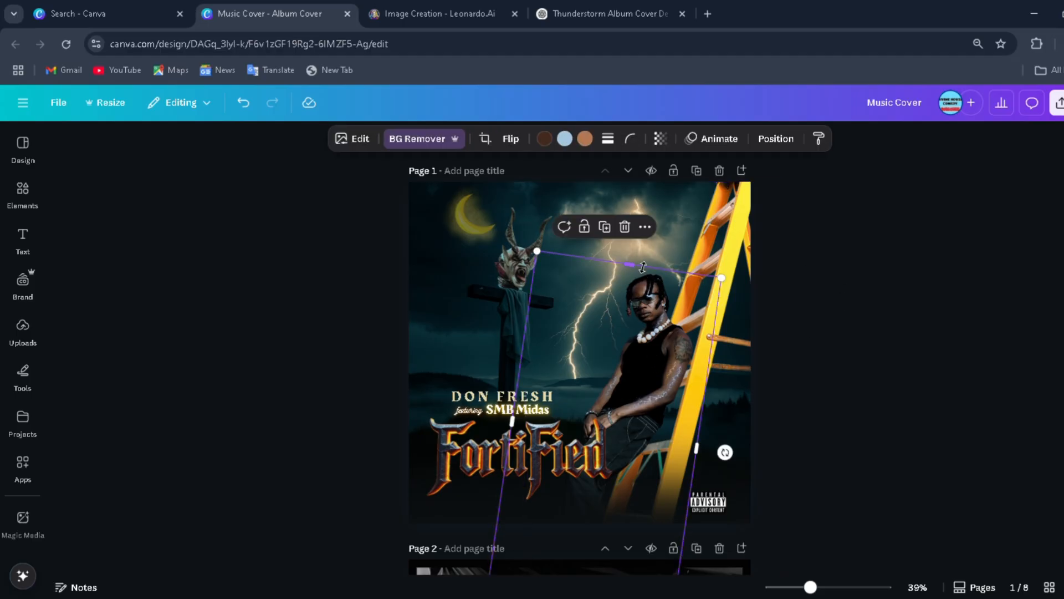
left_click(626, 236)
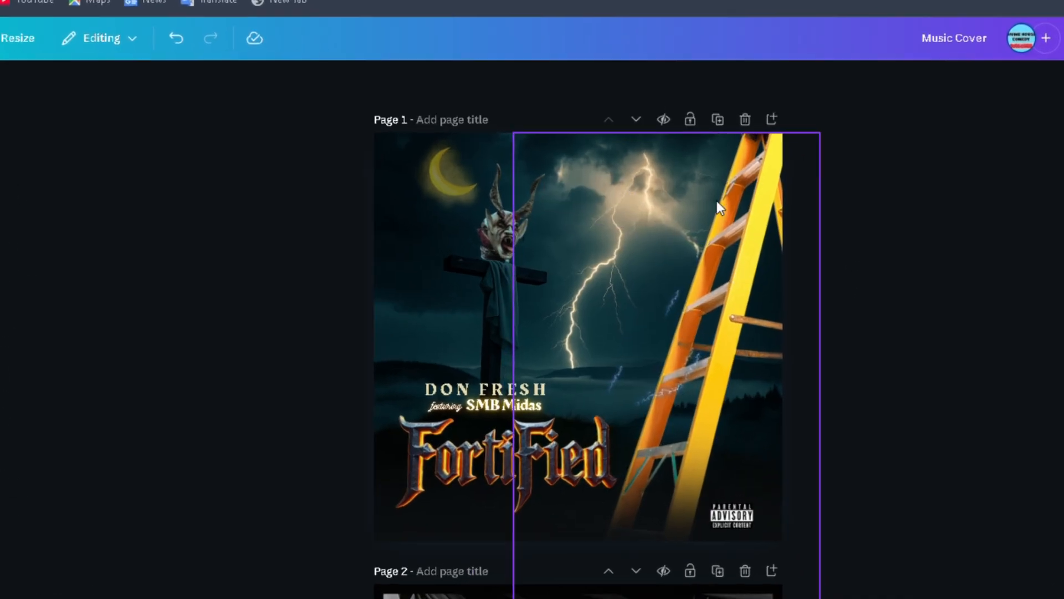
left_click(740, 252)
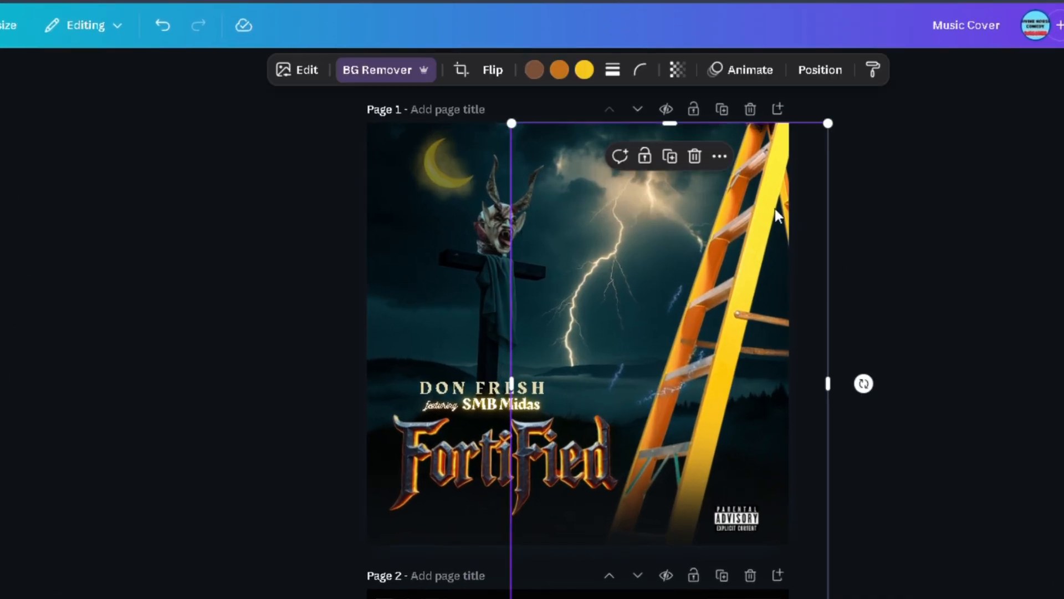
left_click(695, 156)
Step: Delete the Fortified title, the artist name text and the featuring line from page 1
left_click(484, 437)
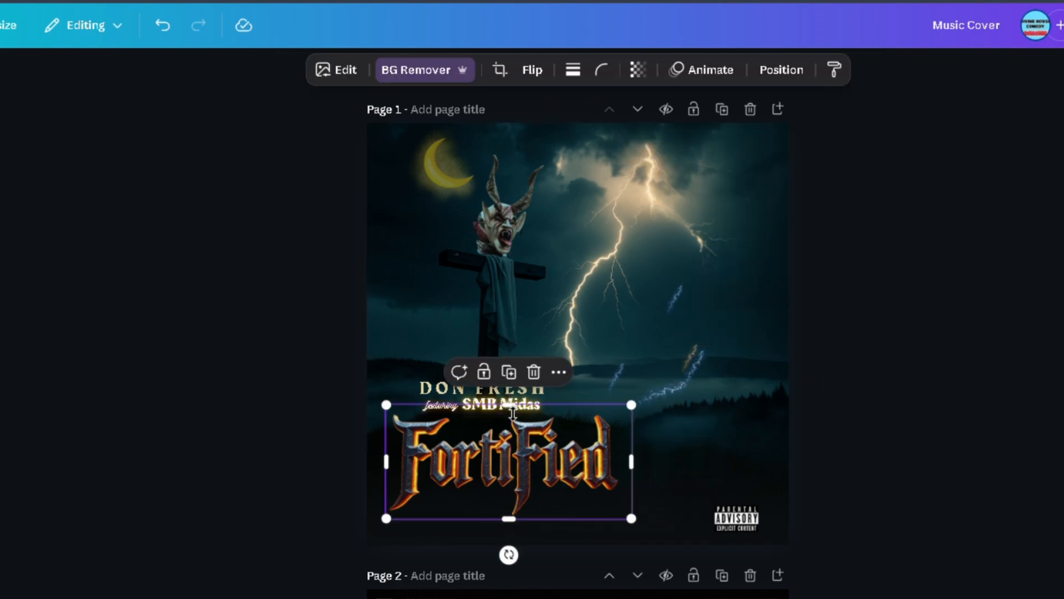
left_click(531, 372)
left_click(493, 386)
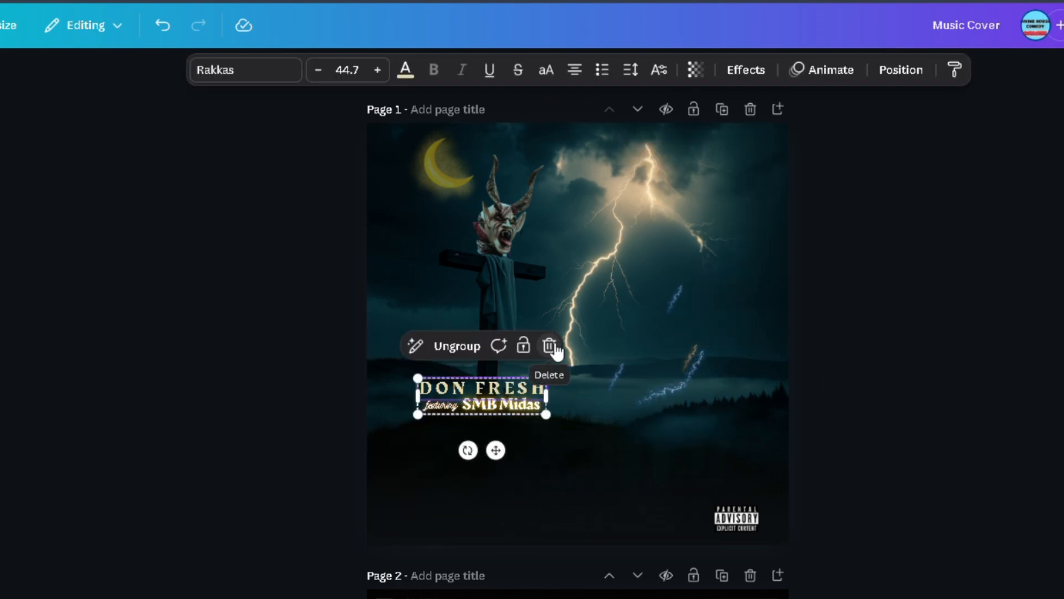
left_click(551, 344)
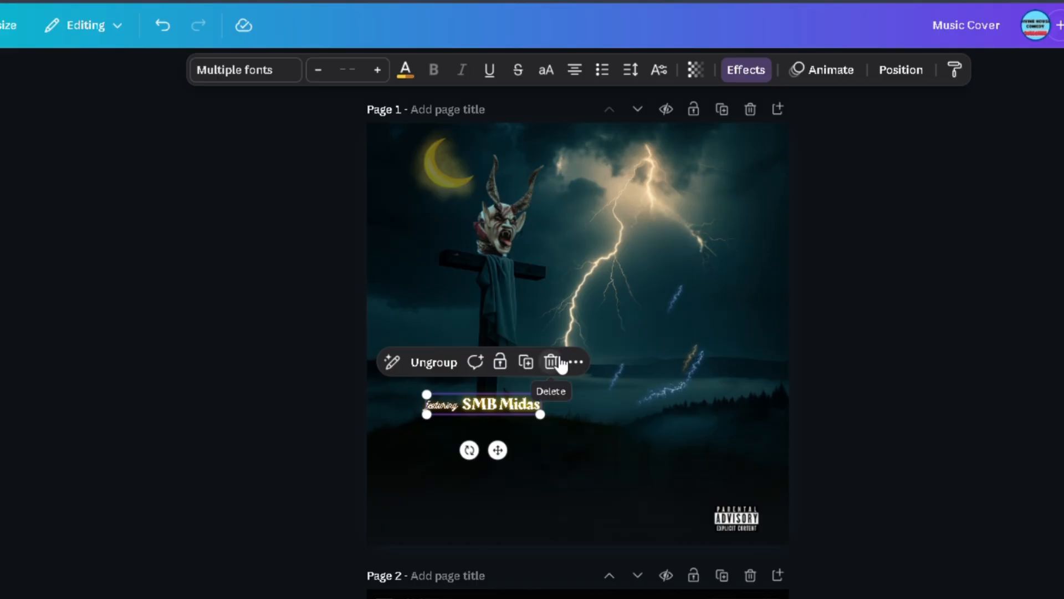
left_click(559, 361)
Step: Delete the horned demon head above the cross and the yellow crescent moon from page 1
left_click(510, 194)
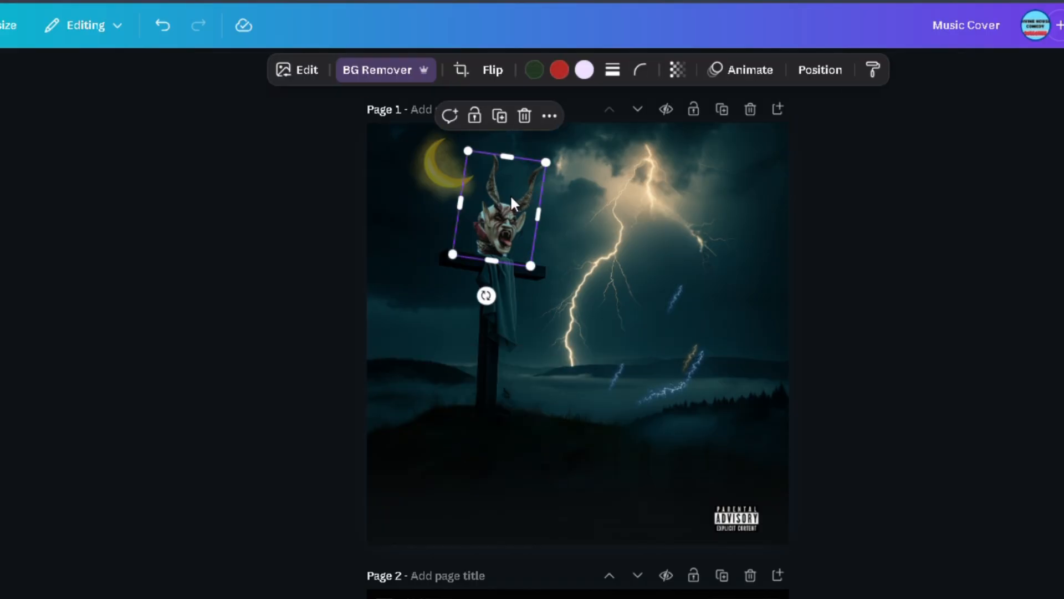
left_click(525, 114)
left_click(444, 179)
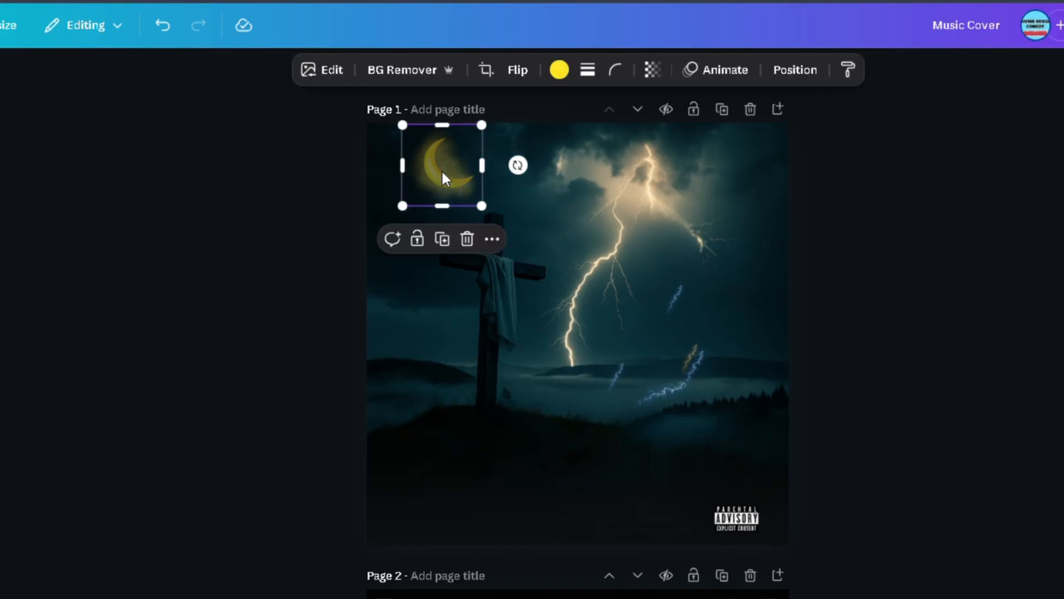
left_click(468, 239)
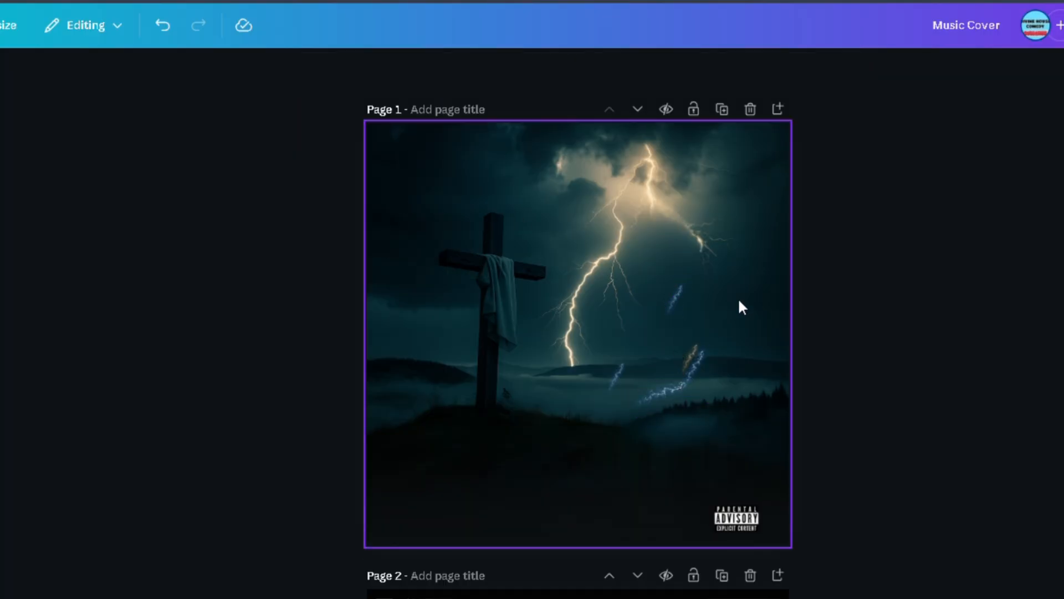
Step: Delete the group of small blue and yellow lightning sparks and the Parental Advisory badge from page 1
left_click_drag(742, 307, 621, 390)
left_click(694, 247)
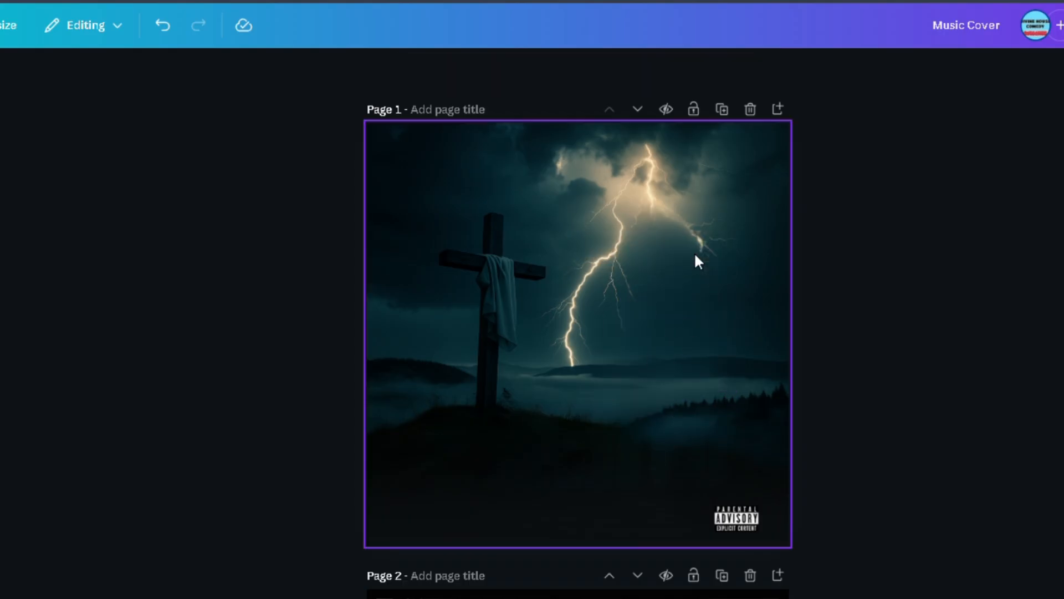
left_click(731, 508)
left_click(763, 473)
Step: Delete the dark gradient overlay covering the lower part of page 1
left_click(661, 499)
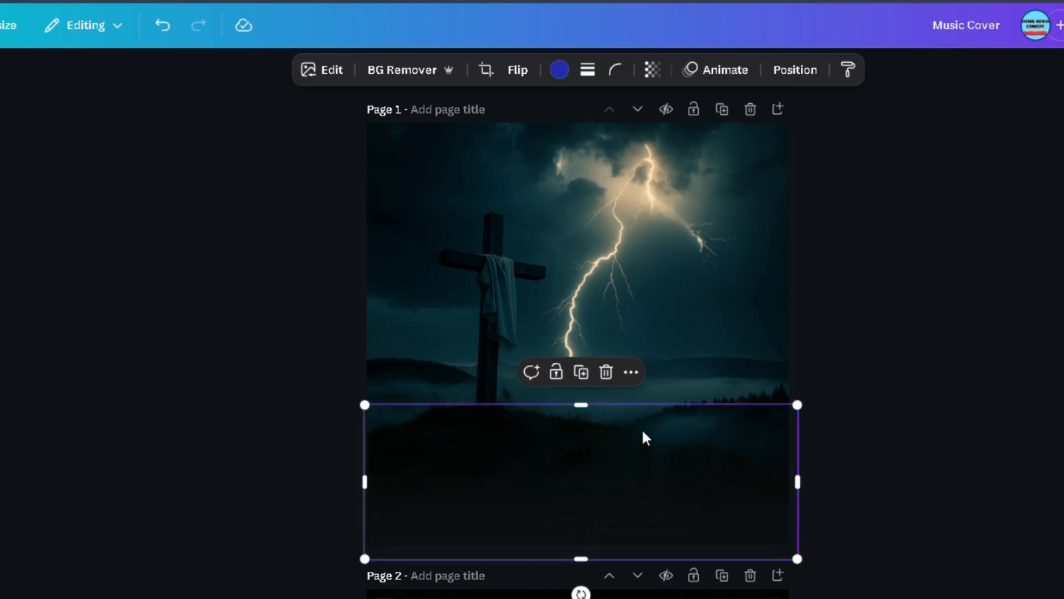
left_click(607, 372)
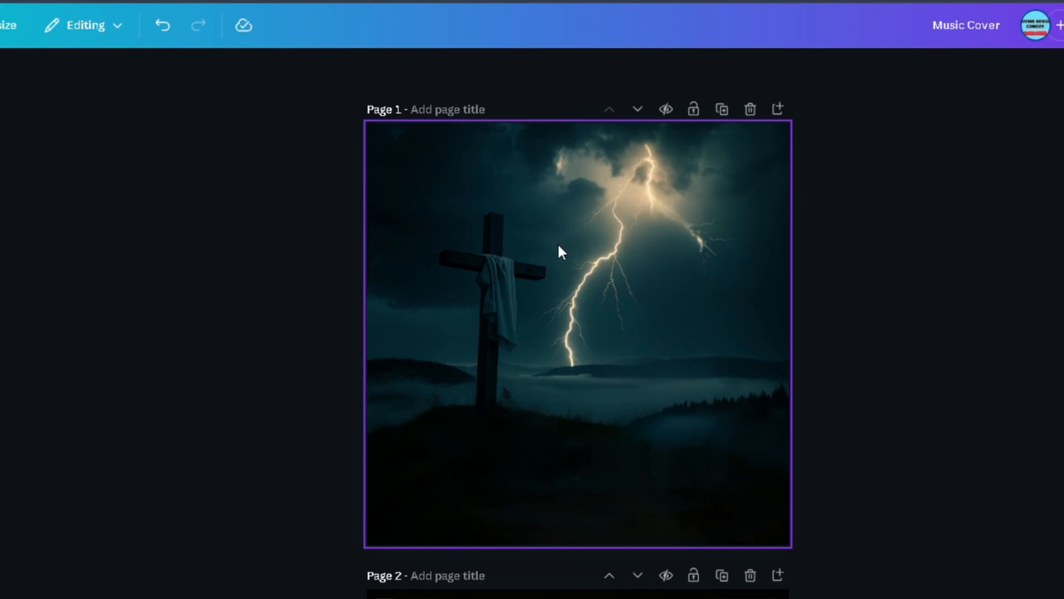
Step: Examine the image editing and adjustment options for the cross-and-lightning background on page 1
left_click(581, 254)
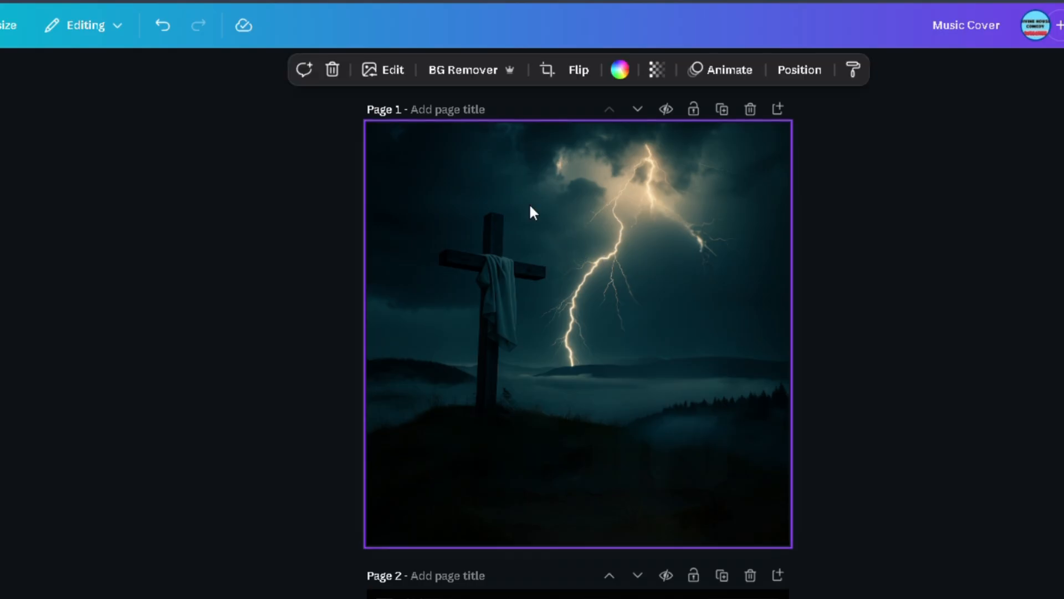
left_click(391, 69)
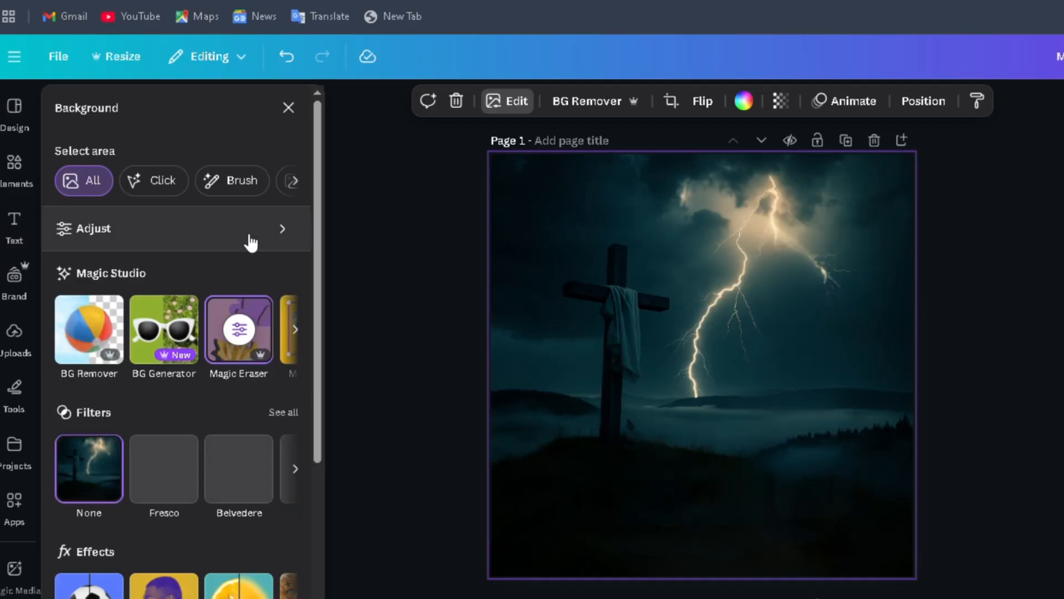
left_click(250, 241)
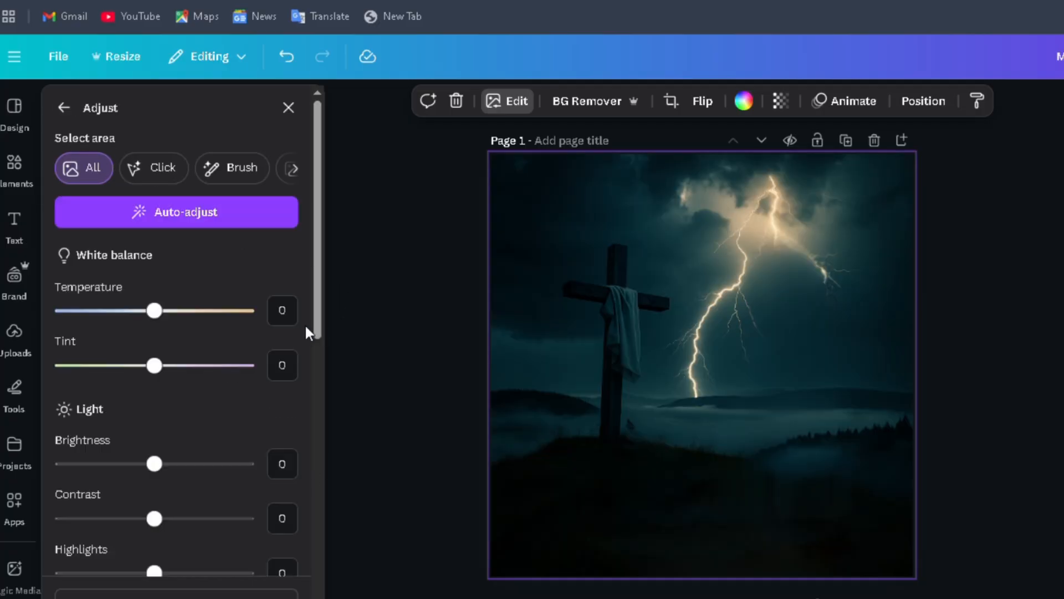
left_click(77, 112)
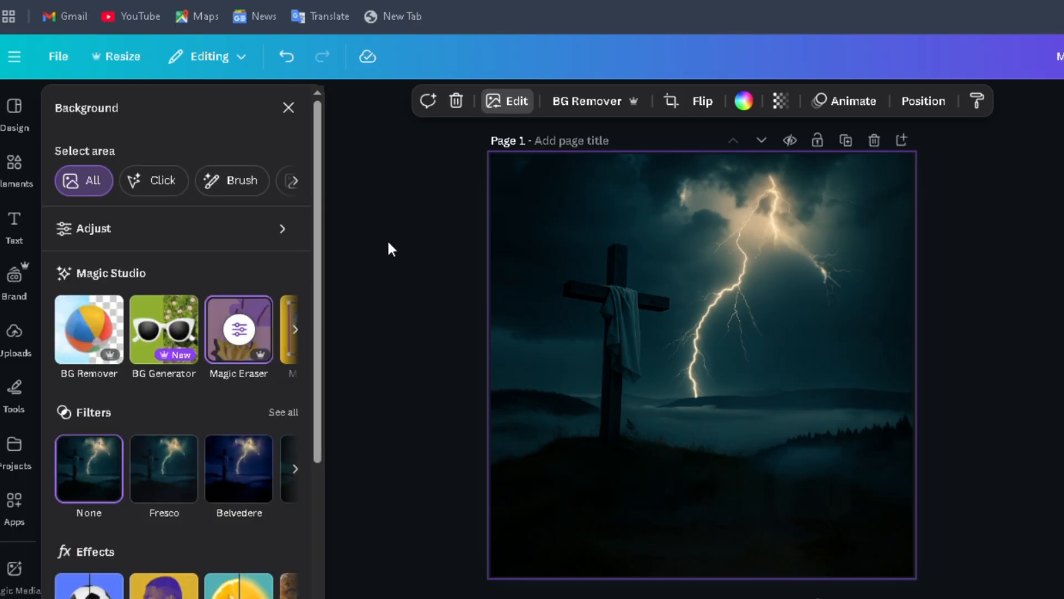
left_click(289, 108)
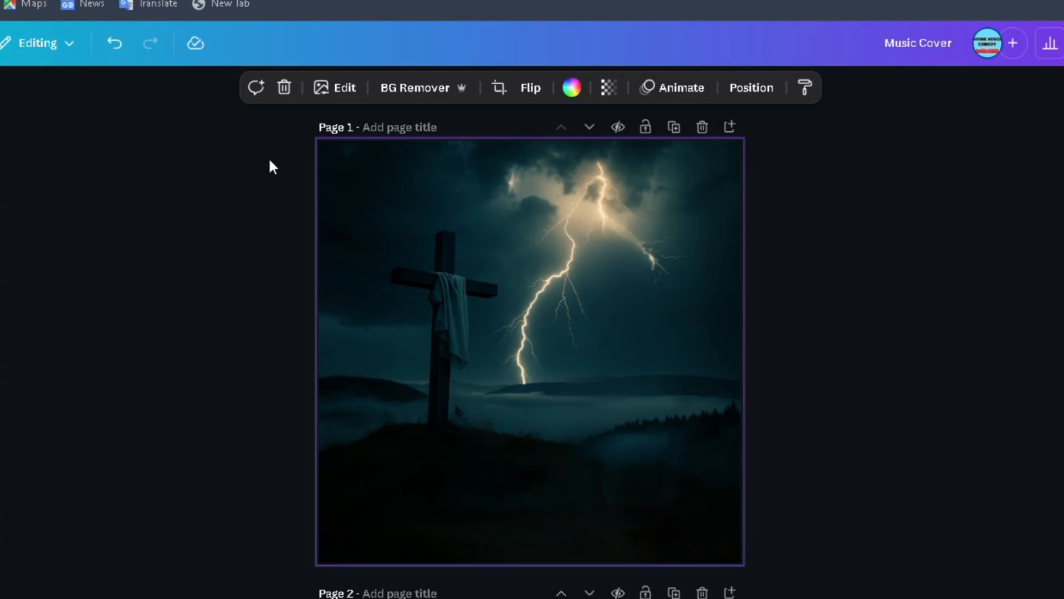
Step: Undo the deletions on page 1 to restore the full Fortified cover, redoing the one change undone too far
left_click(124, 57)
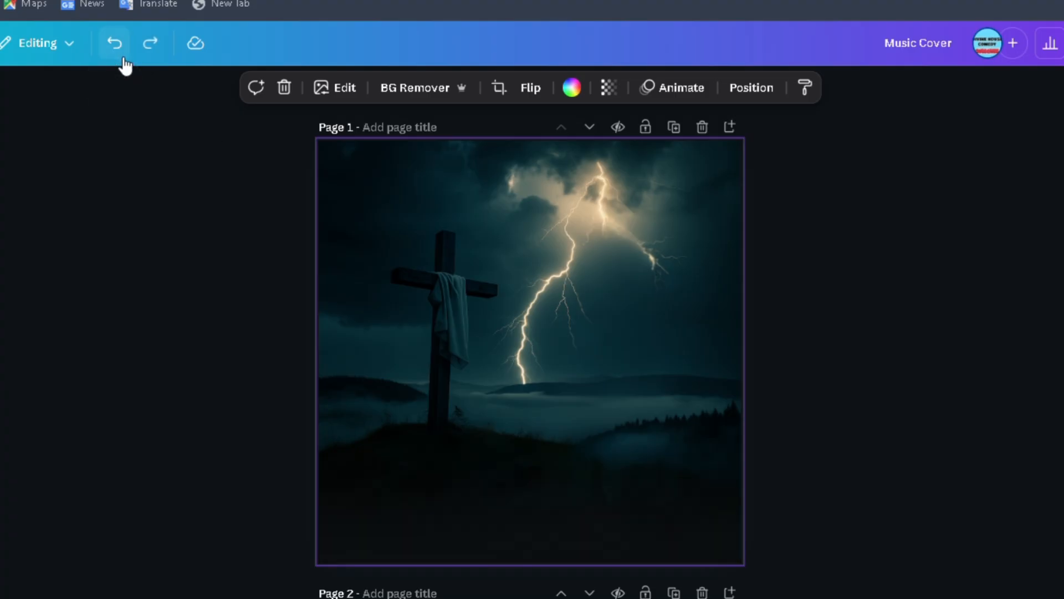
left_click(123, 58)
left_click(124, 59)
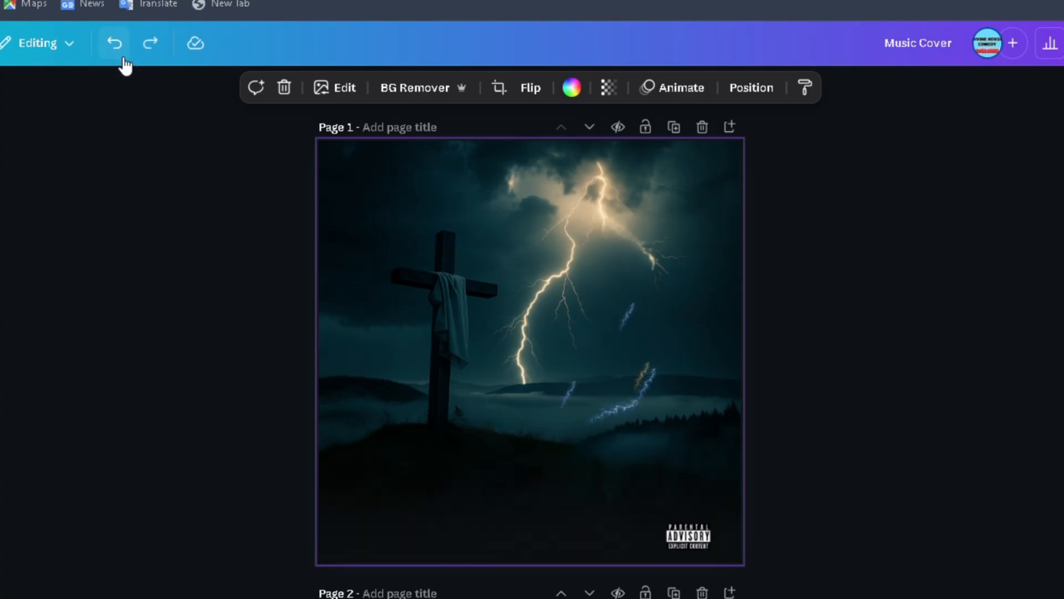
left_click(125, 58)
left_click(124, 58)
left_click(124, 58)
left_click(124, 59)
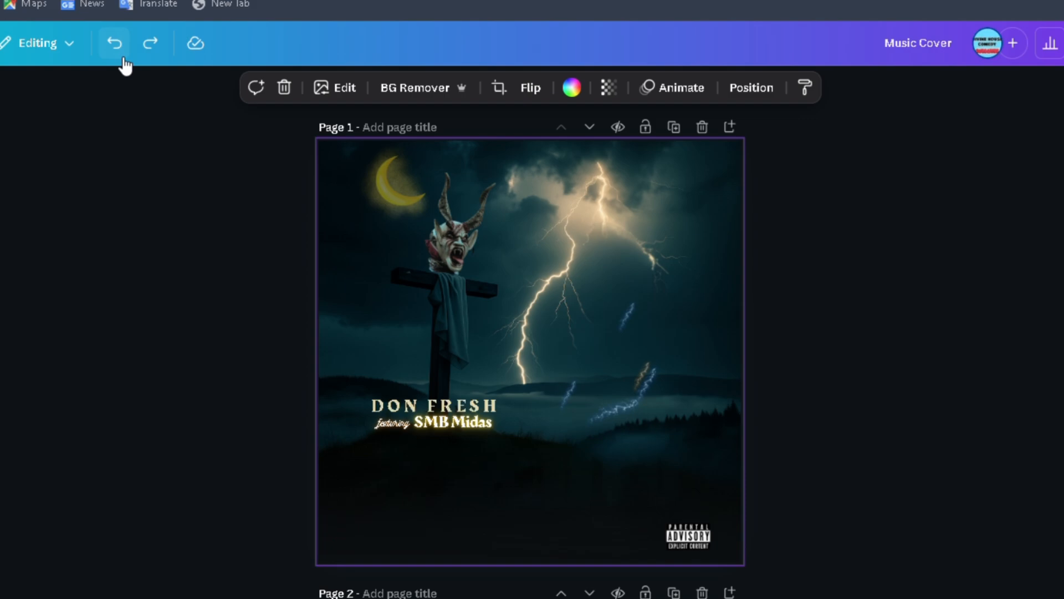
left_click(124, 58)
left_click(124, 58)
left_click(124, 58)
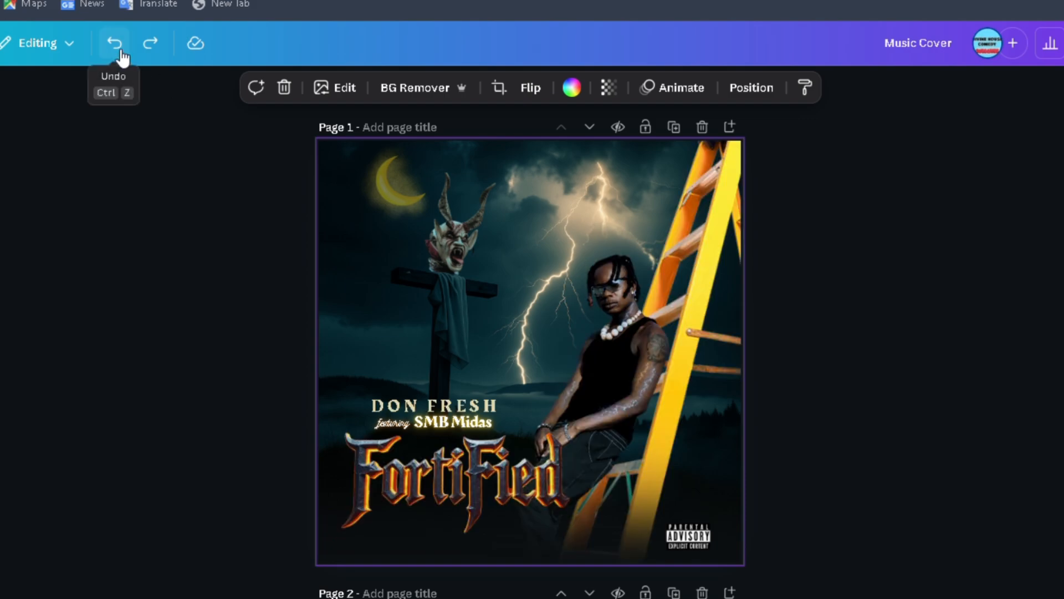
left_click(123, 56)
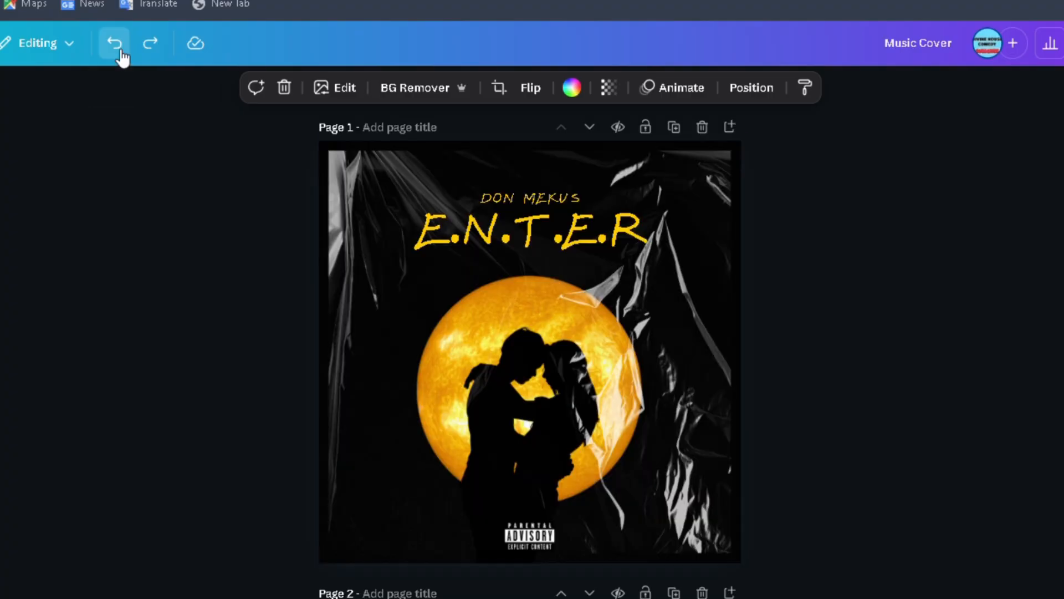
left_click(162, 51)
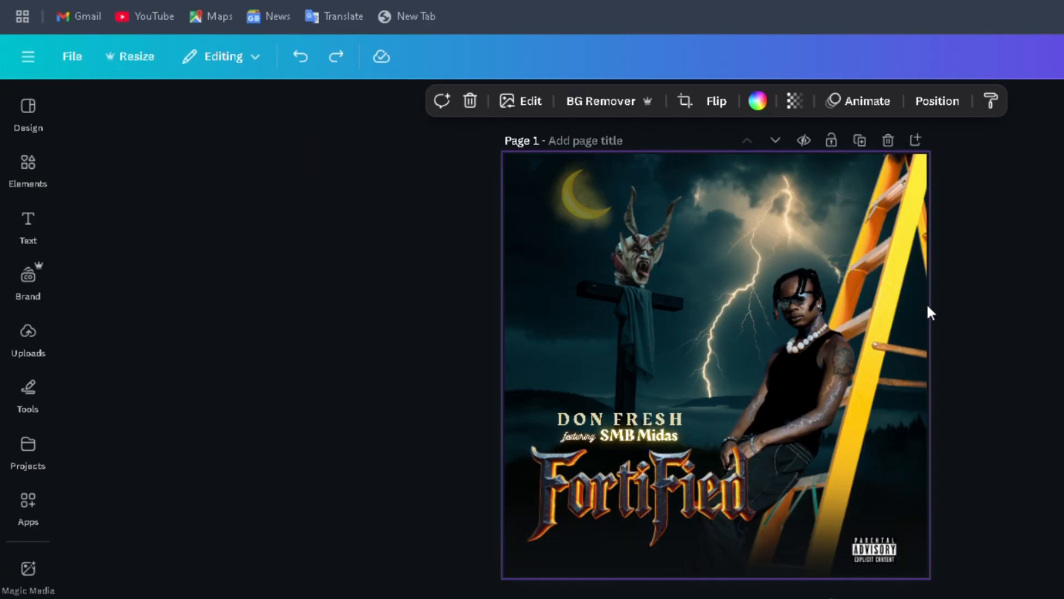
Step: Search the elements library for ladder
left_click(41, 184)
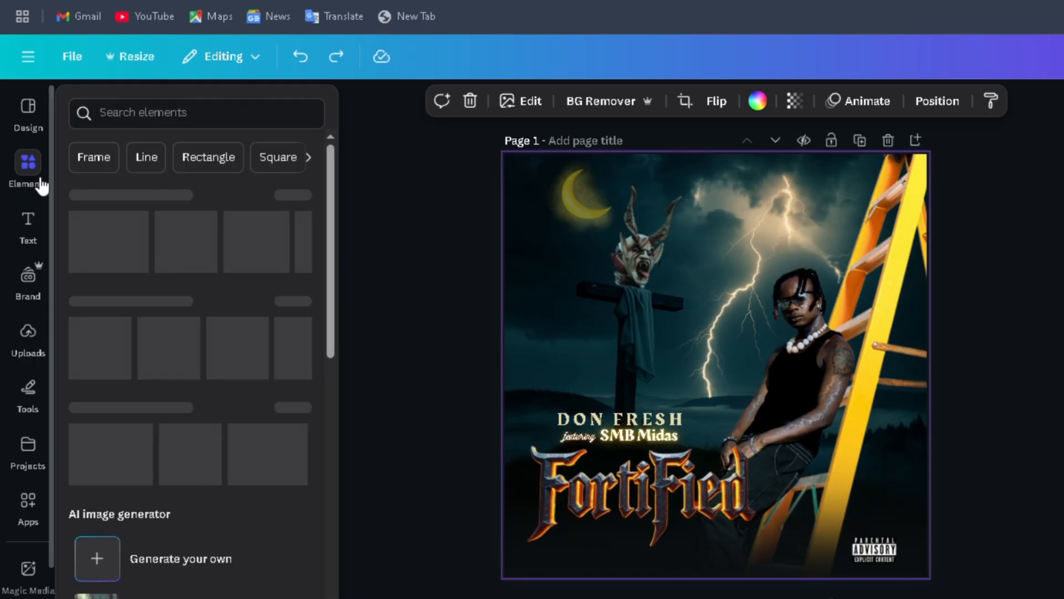
left_click(166, 125)
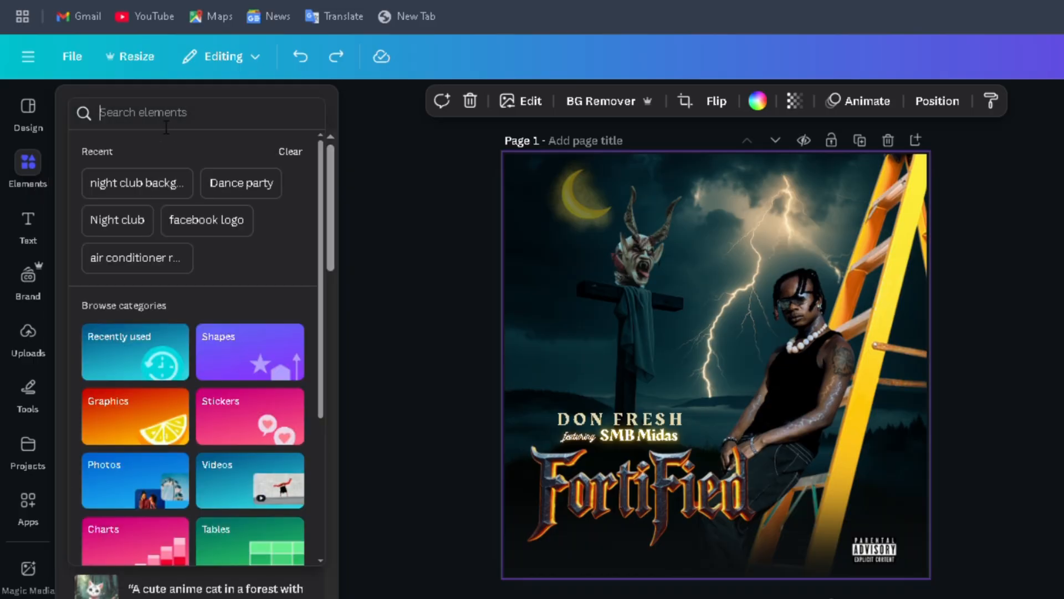
type("l")
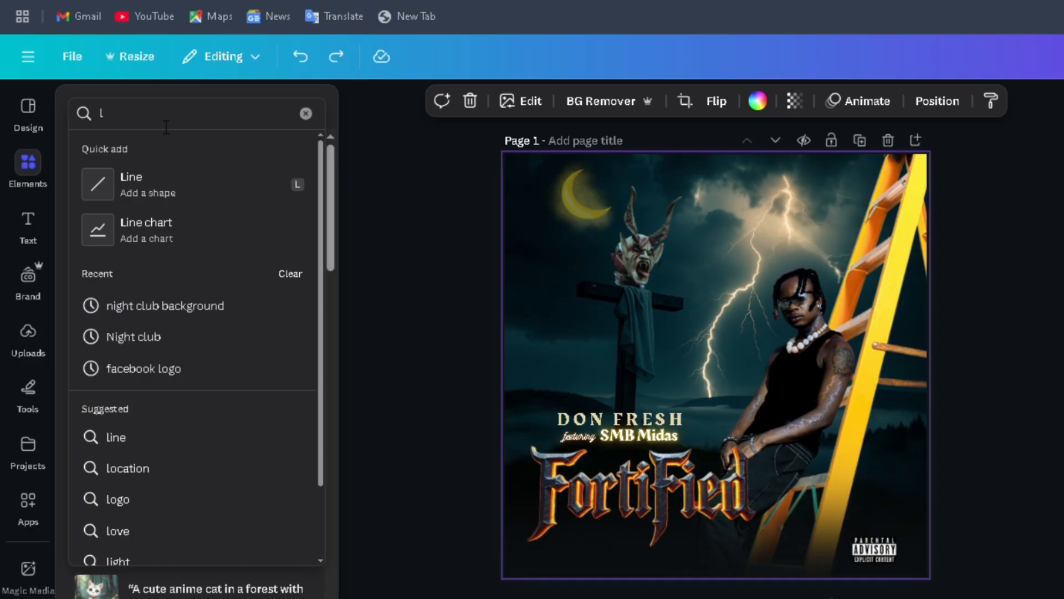
key("BackSpace")
type("lad")
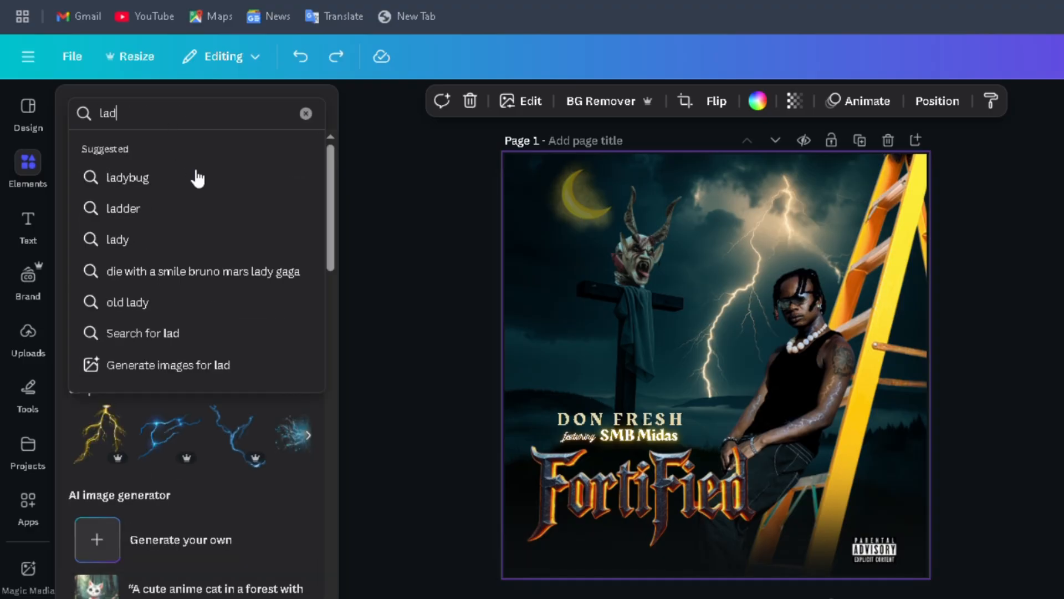
left_click(144, 210)
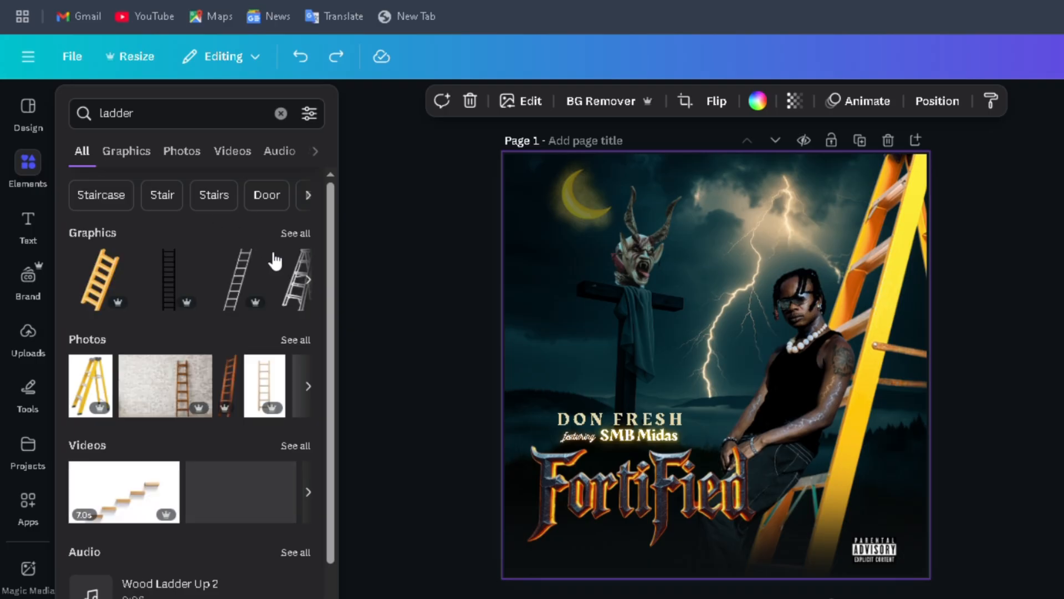
Step: Add the yellow stepladder photo from the ladder photo results to page 1 and delete it again
left_click(297, 233)
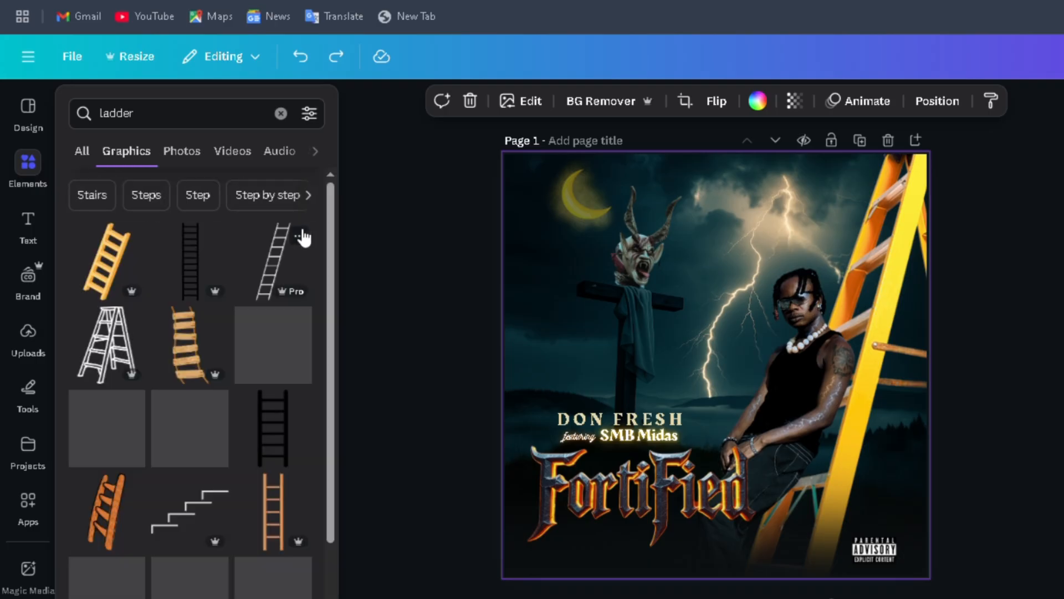
left_click(82, 151)
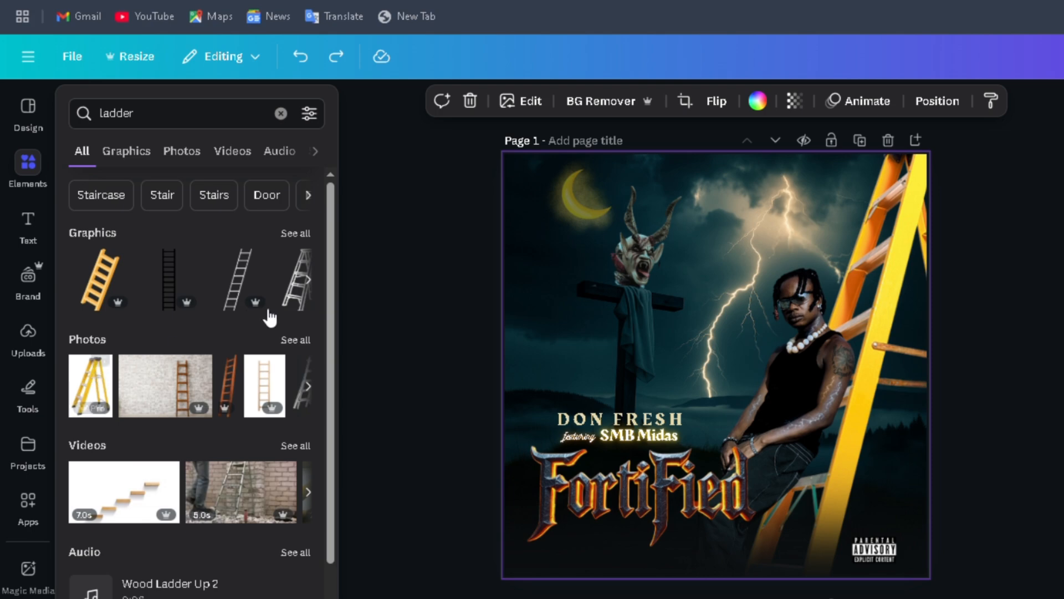
left_click(303, 340)
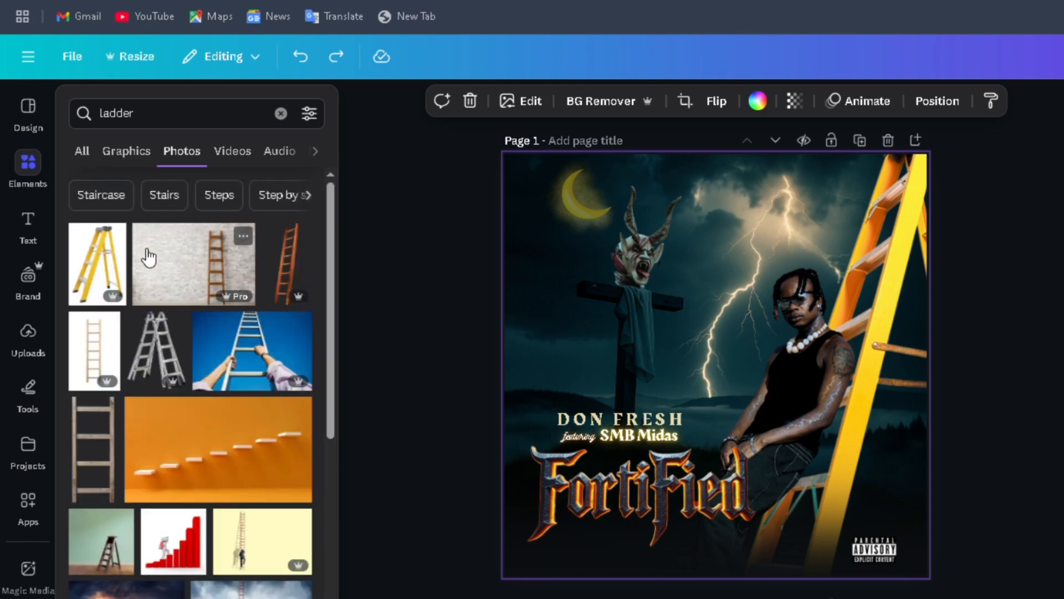
left_click(107, 270)
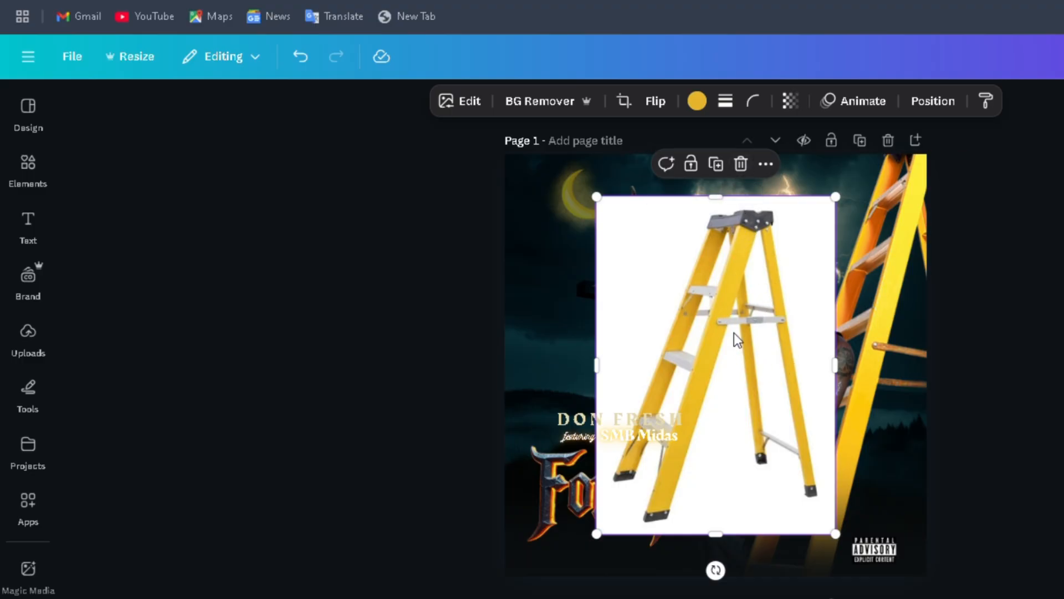
left_click(741, 165)
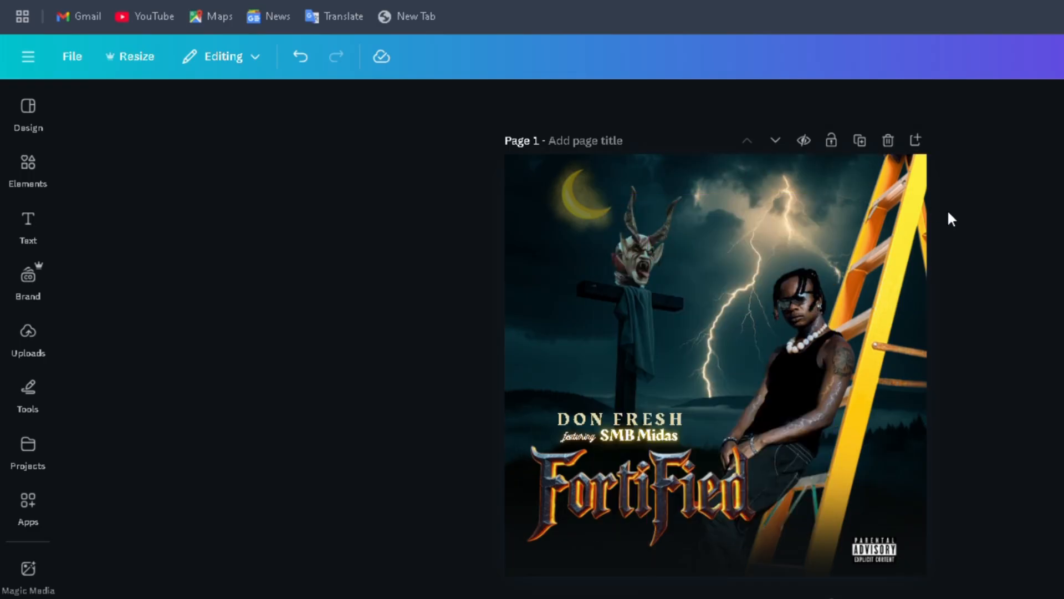
left_click(761, 322)
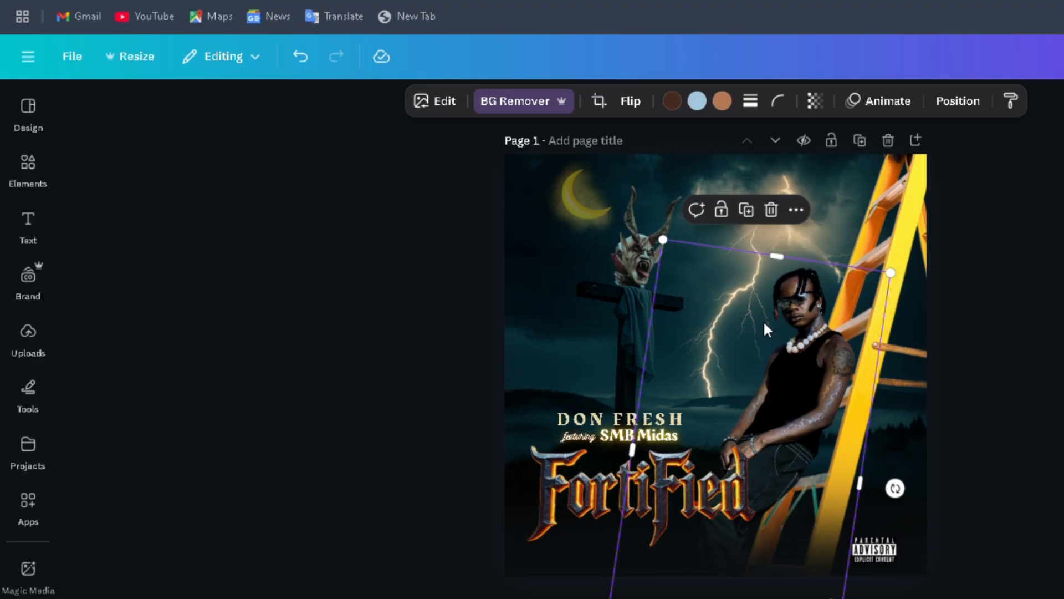
mouse_move(764, 322)
left_mouse_down()
mouse_move(782, 333)
mouse_move(766, 328)
left_mouse_up()
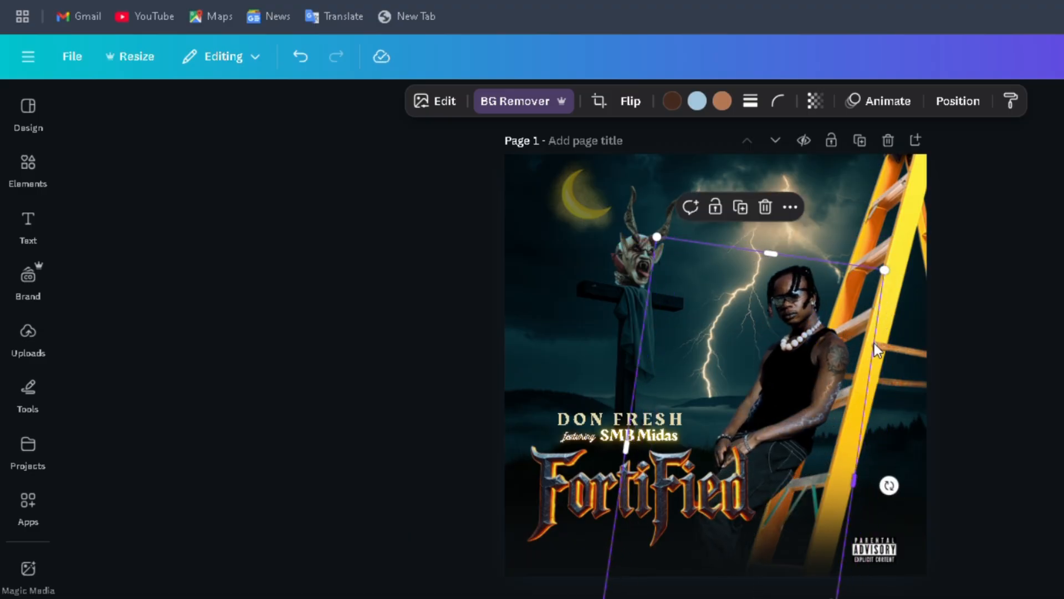
key("ctrl+z")
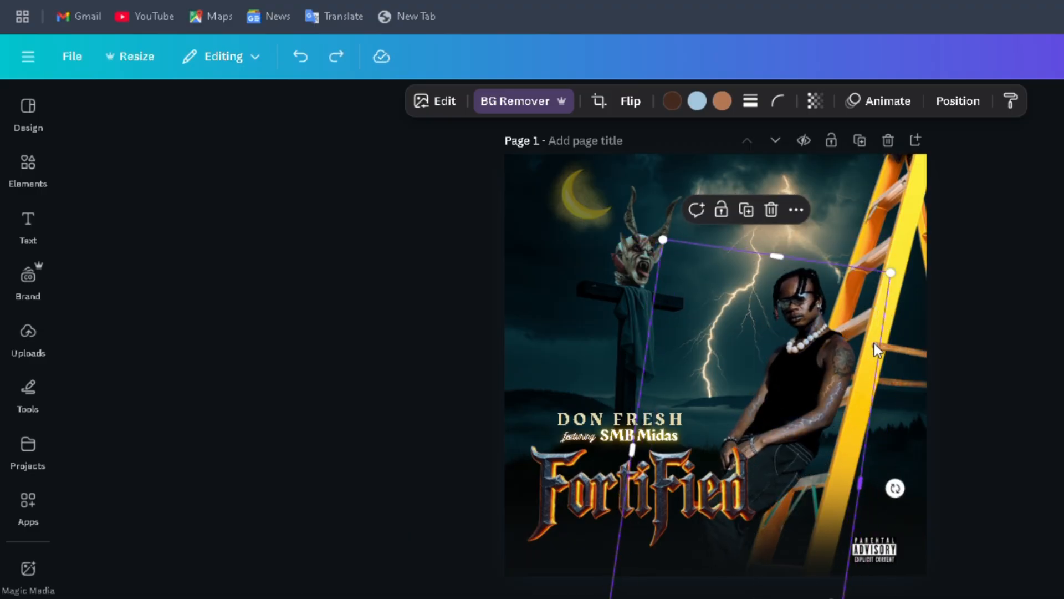
left_click(1024, 358)
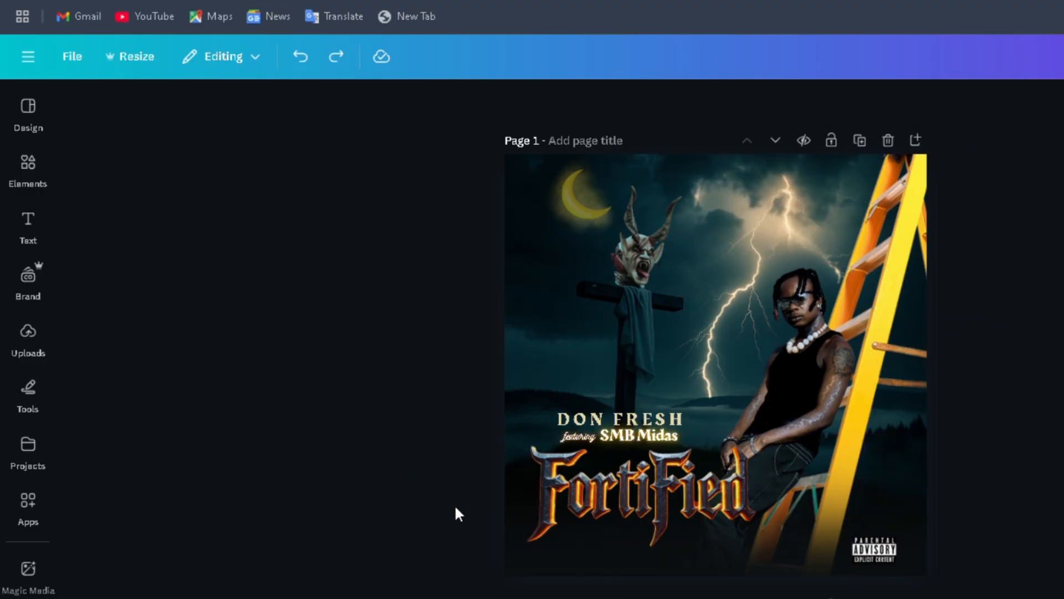
Step: Extend the lower edge of the horned demon head's image frame slightly down over the cross
left_click(630, 241)
left_click(22, 182)
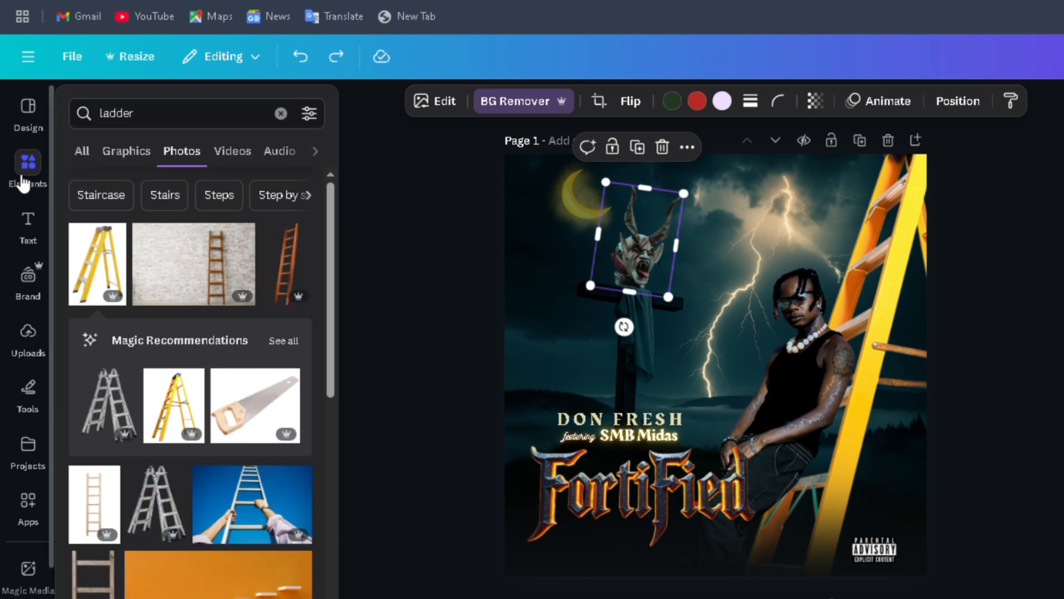
left_click(281, 108)
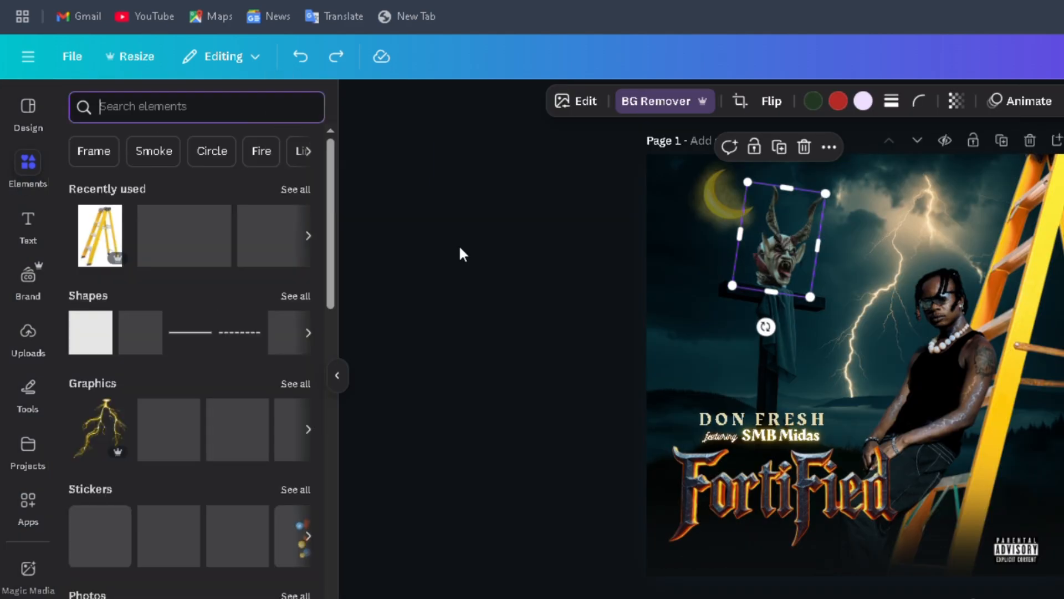
left_click(342, 379)
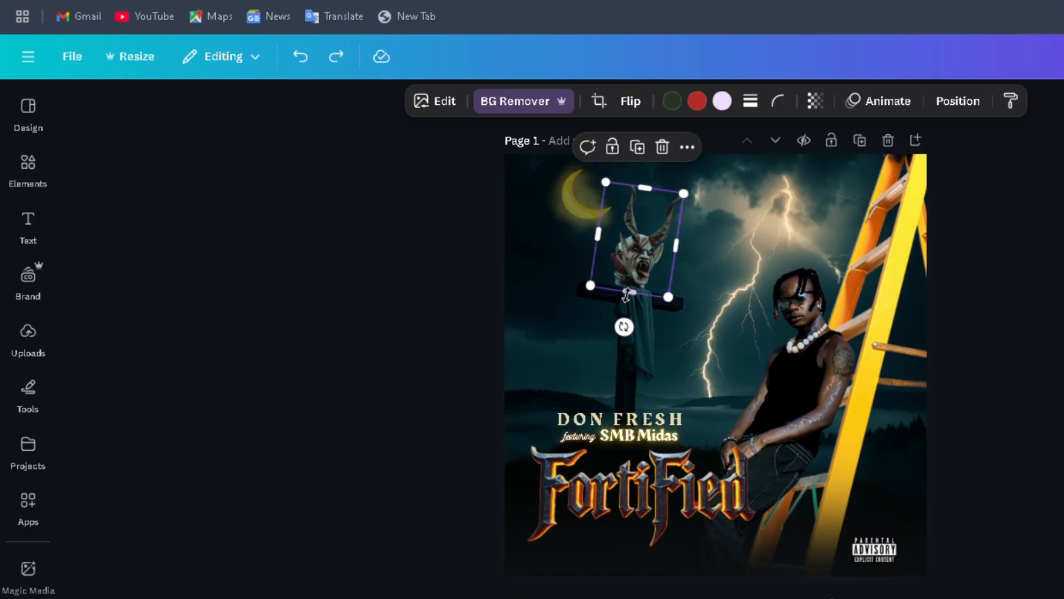
left_click_drag(630, 293, 627, 317)
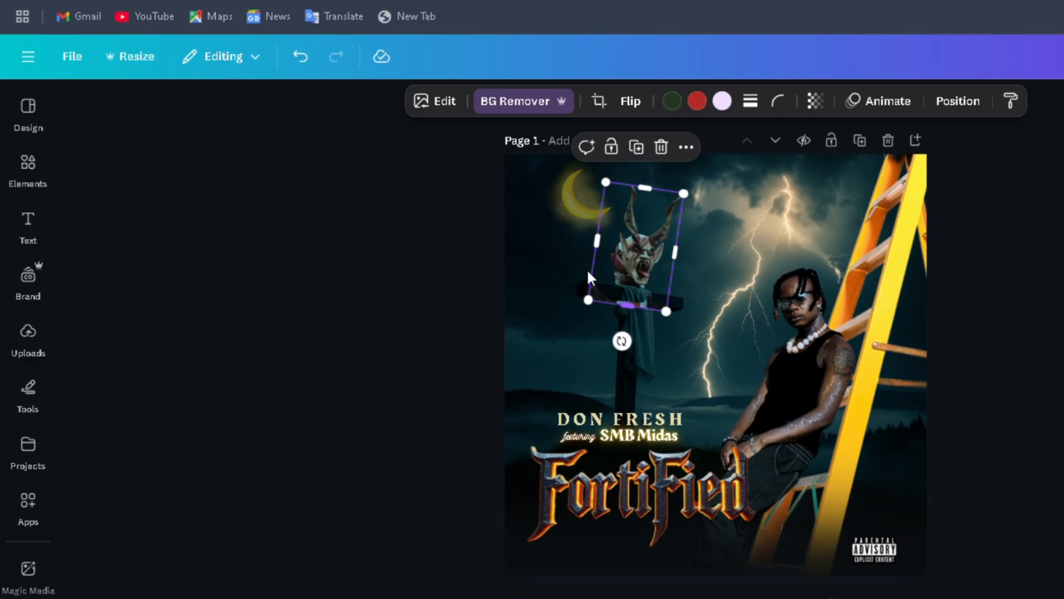
Step: Reset the Magic Eraser edits on the horned demon head image to restore its original uncut photo
left_click(451, 105)
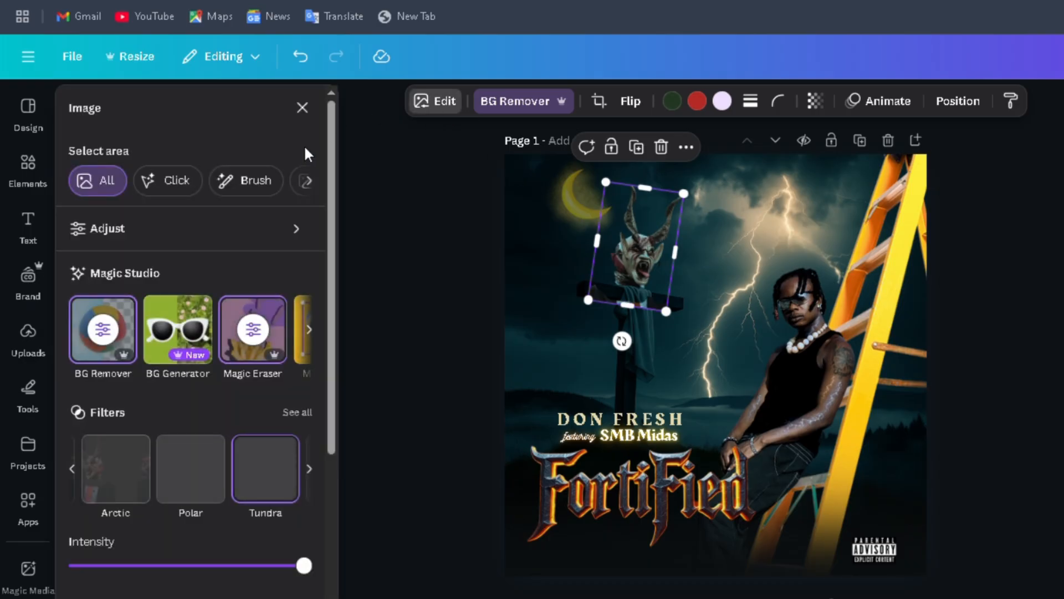
left_click(254, 331)
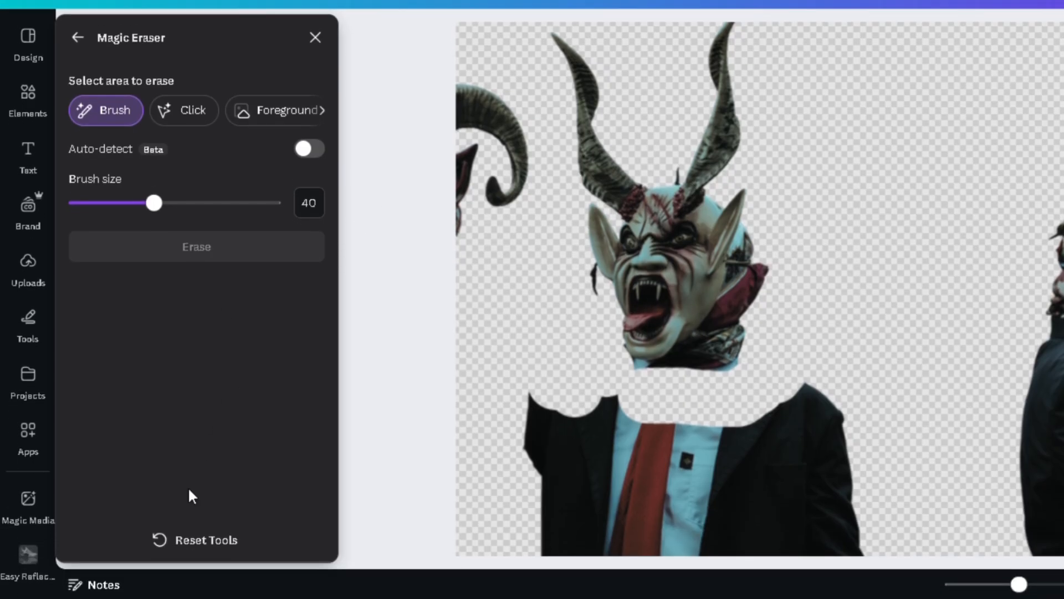
left_click(195, 540)
left_click(831, 325)
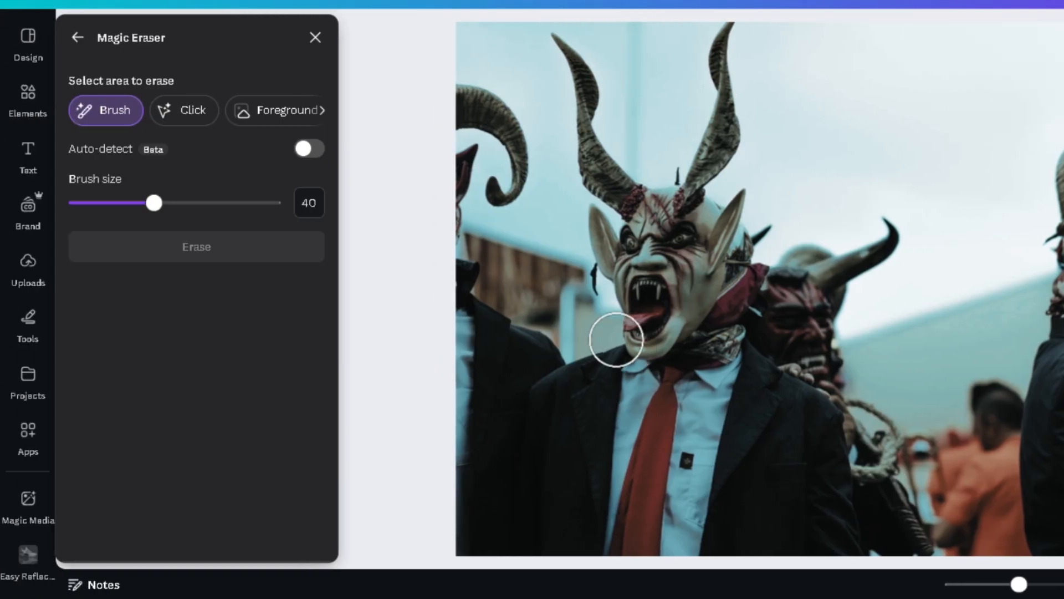
left_click(78, 37)
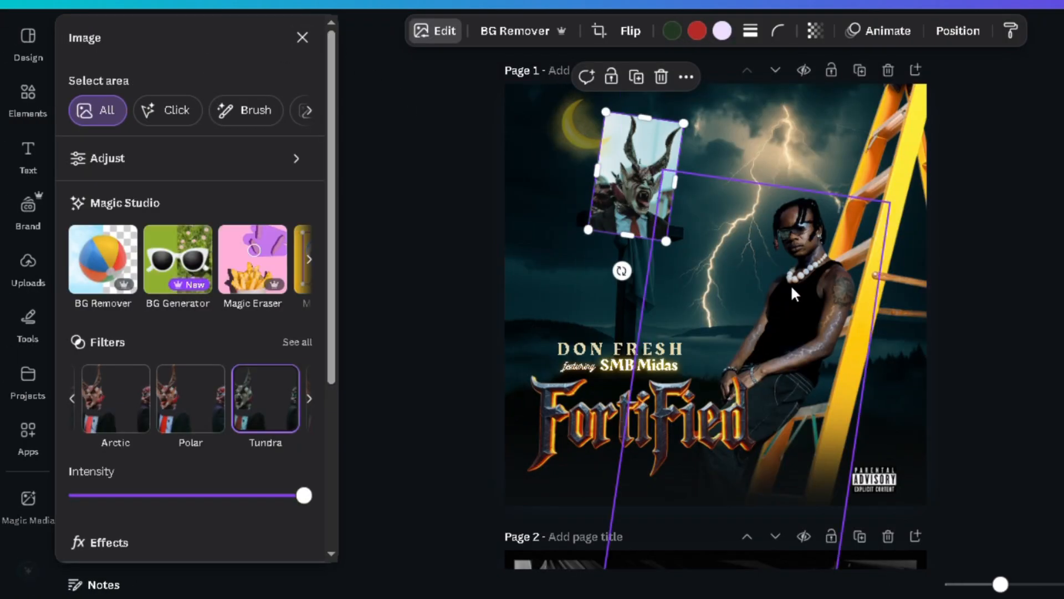
Step: Undo the Magic Eraser reset so the horned demon head above the cross is a cutout again
left_click(534, 250)
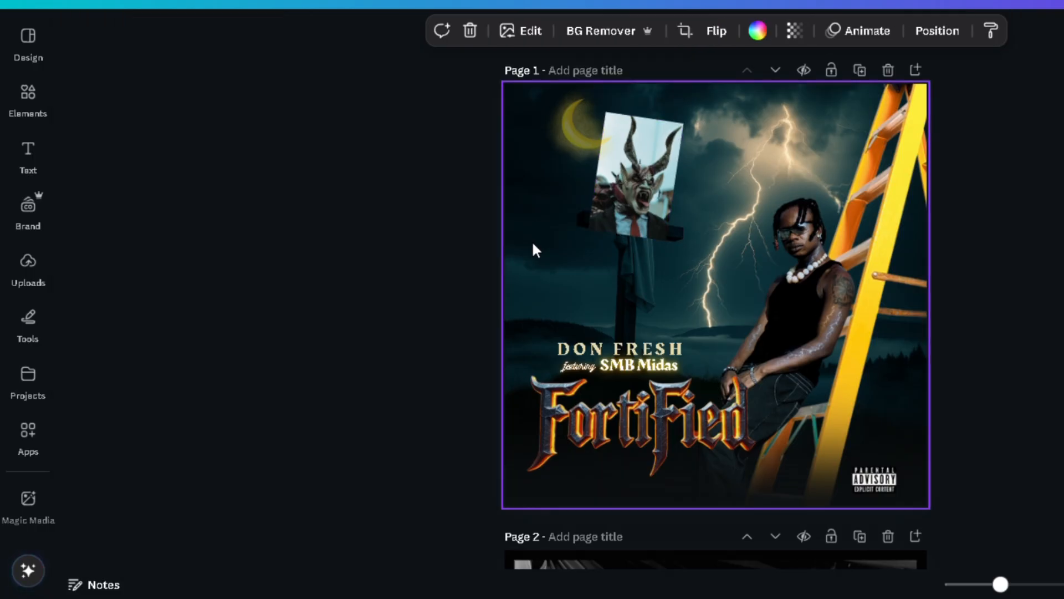
left_click(310, 2)
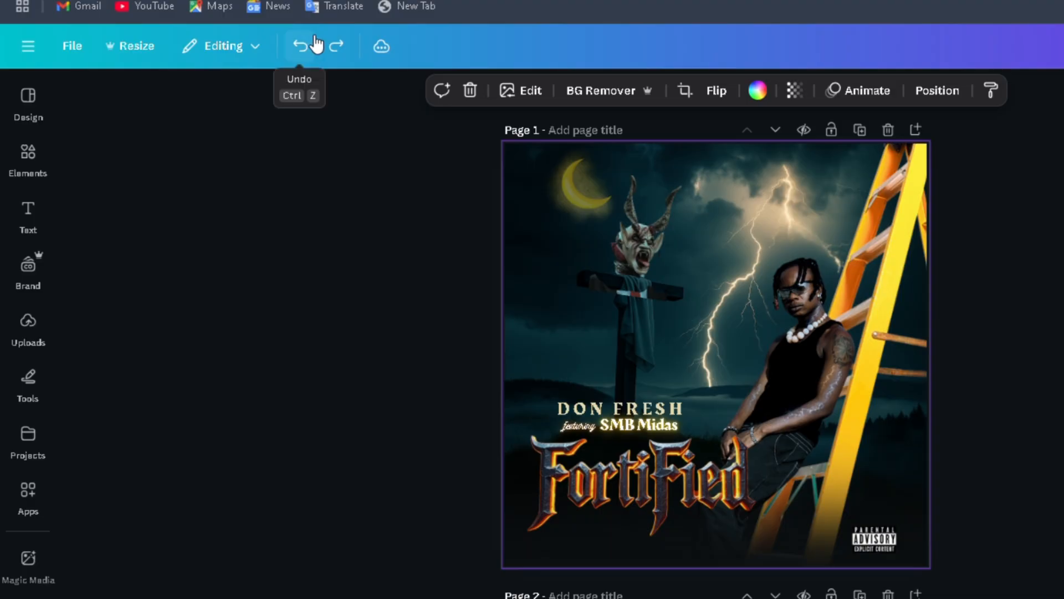
left_click(337, 47)
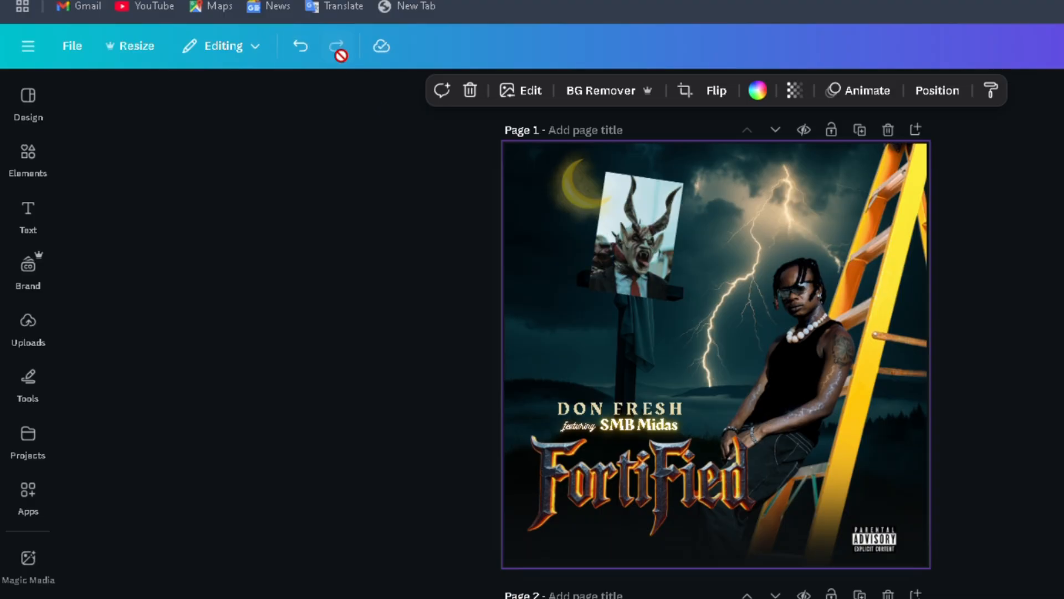
left_click(300, 47)
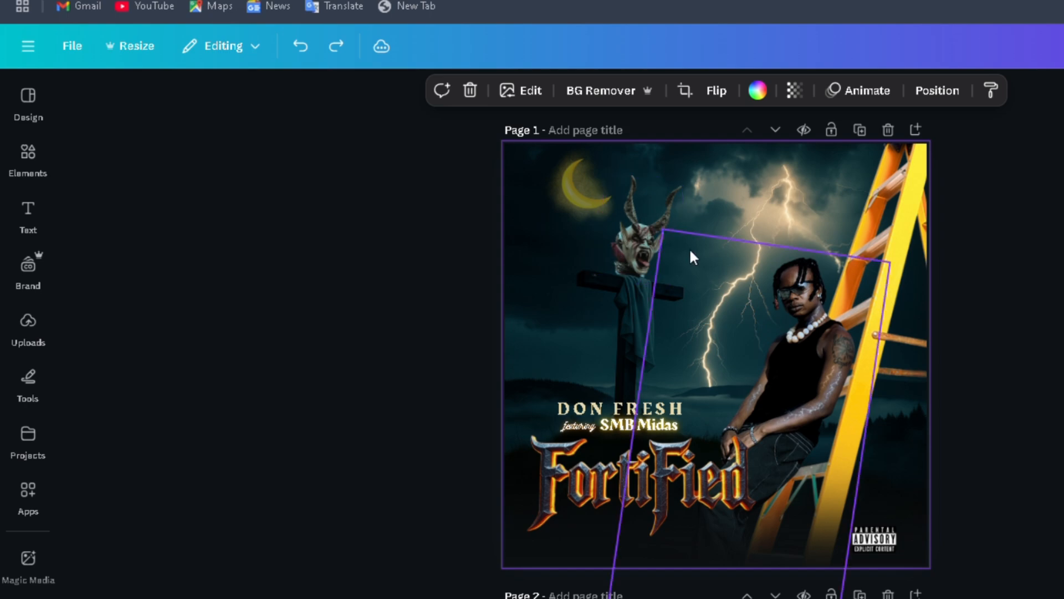
Step: Try marking the suit's shoulders below the horned demon head with the Magic Eraser brush at size 40, without applying the erase
left_click(634, 239)
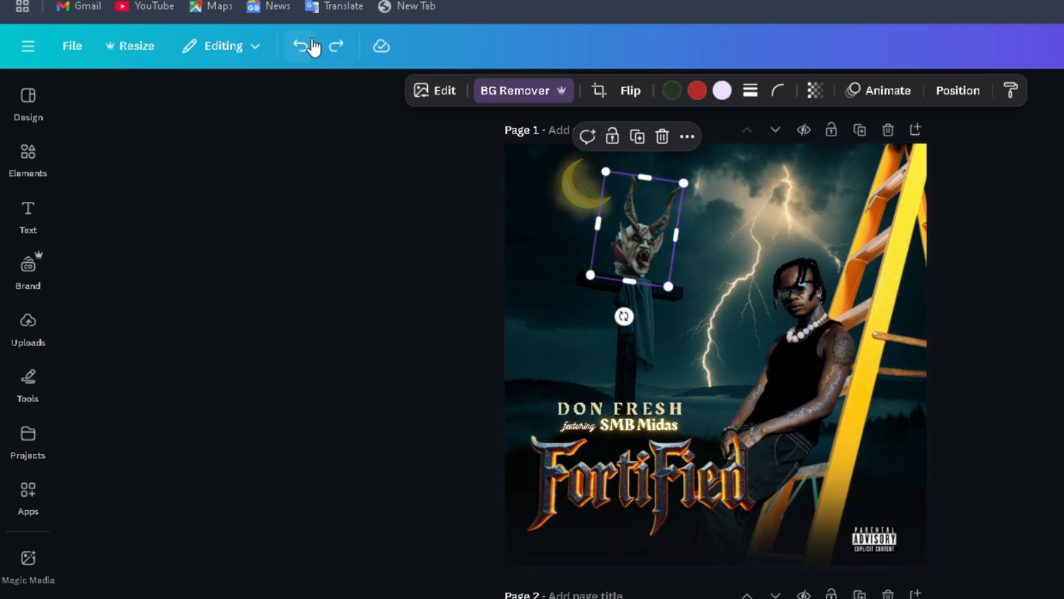
left_click(442, 91)
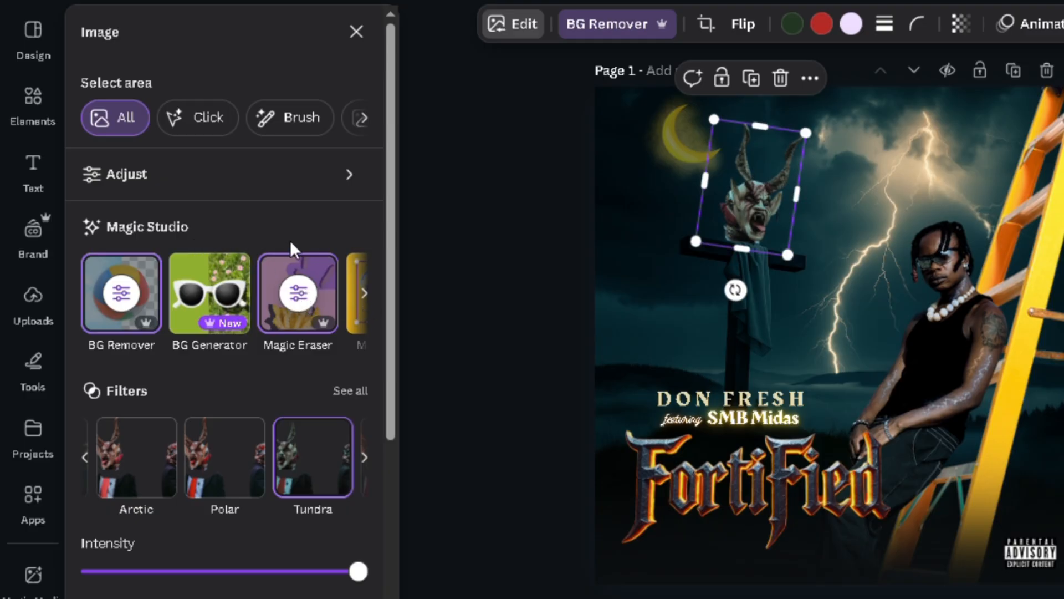
left_click(376, 300)
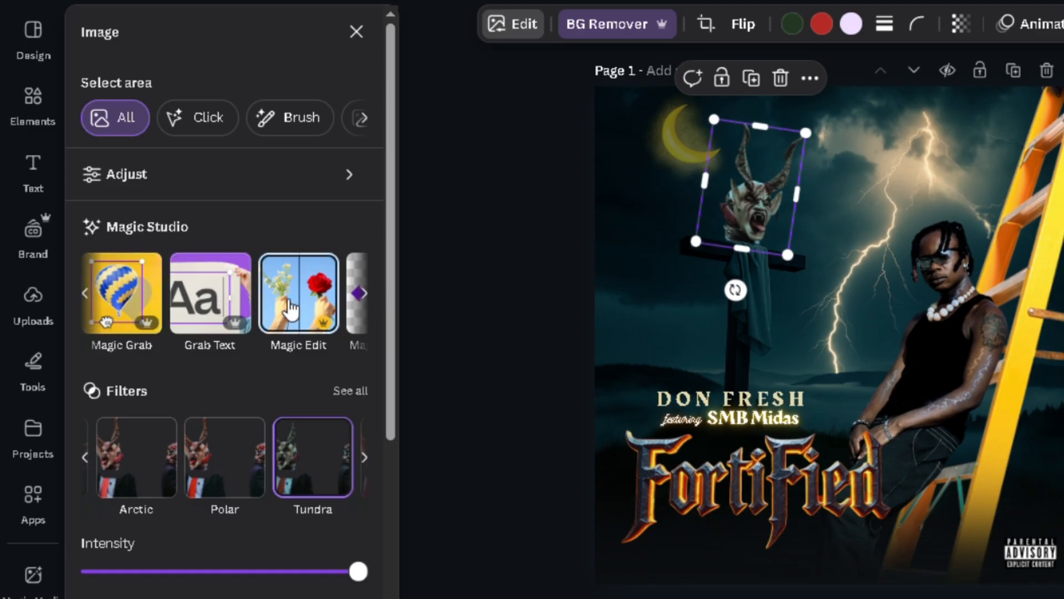
left_click(374, 308)
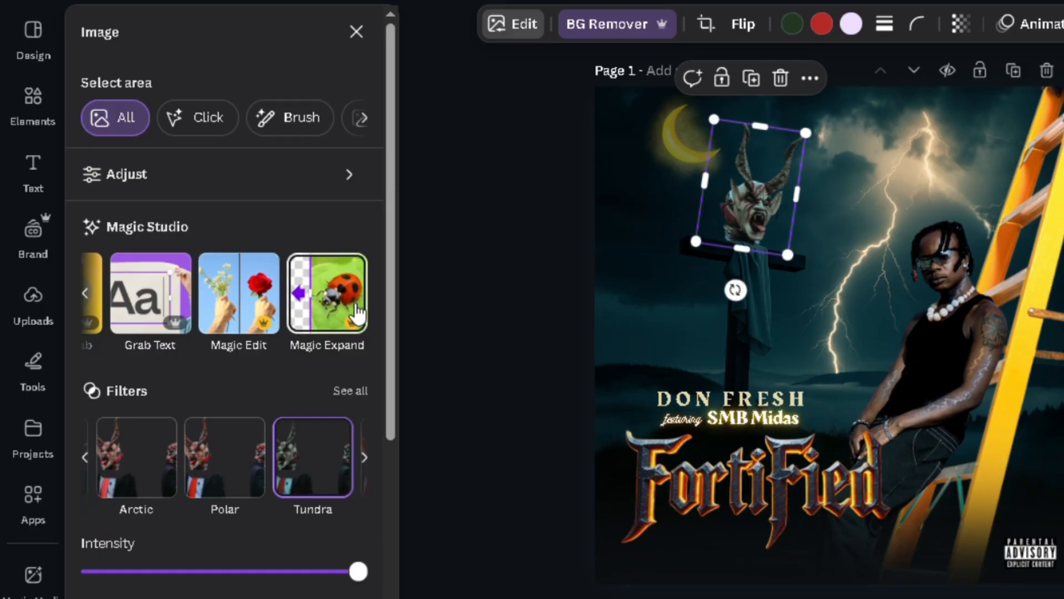
left_click(86, 293)
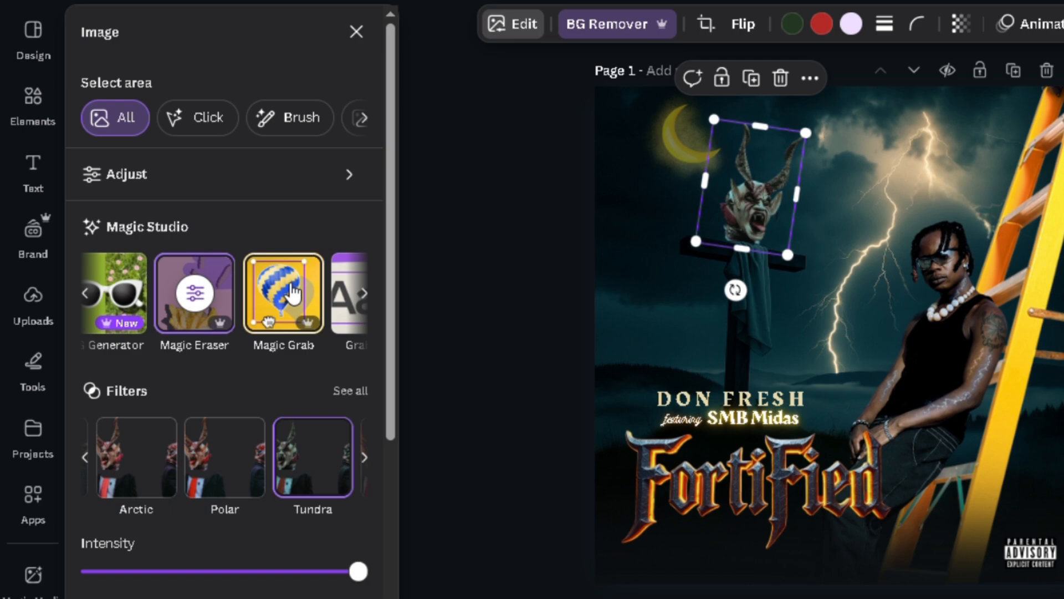
left_click(195, 293)
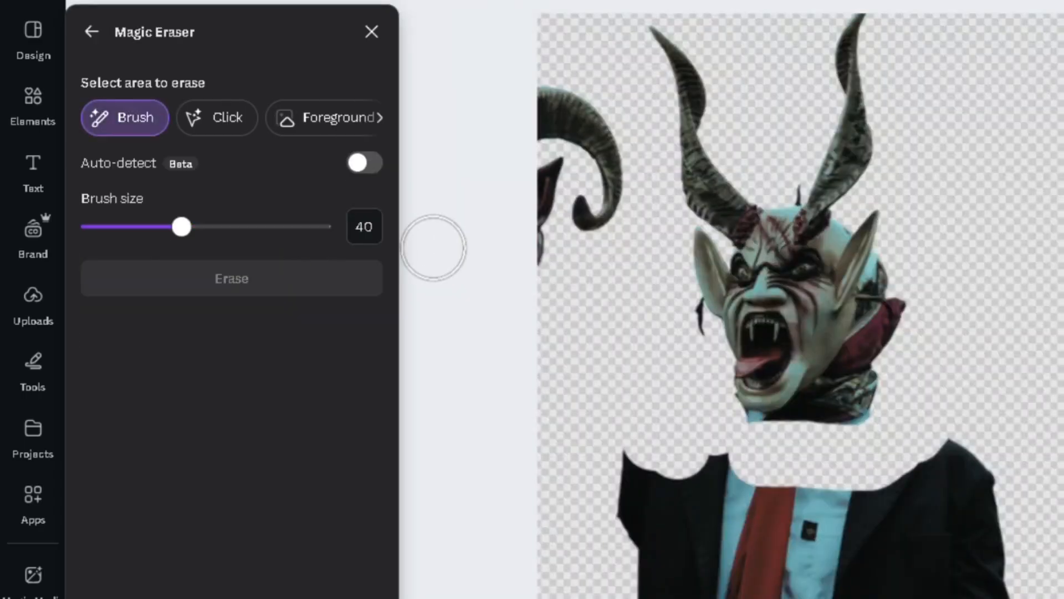
mouse_move(685, 467)
left_mouse_down()
mouse_move(793, 484)
mouse_move(743, 489)
mouse_move(614, 470)
mouse_move(848, 523)
mouse_move(953, 523)
mouse_move(958, 466)
mouse_move(892, 488)
mouse_move(924, 489)
left_mouse_up()
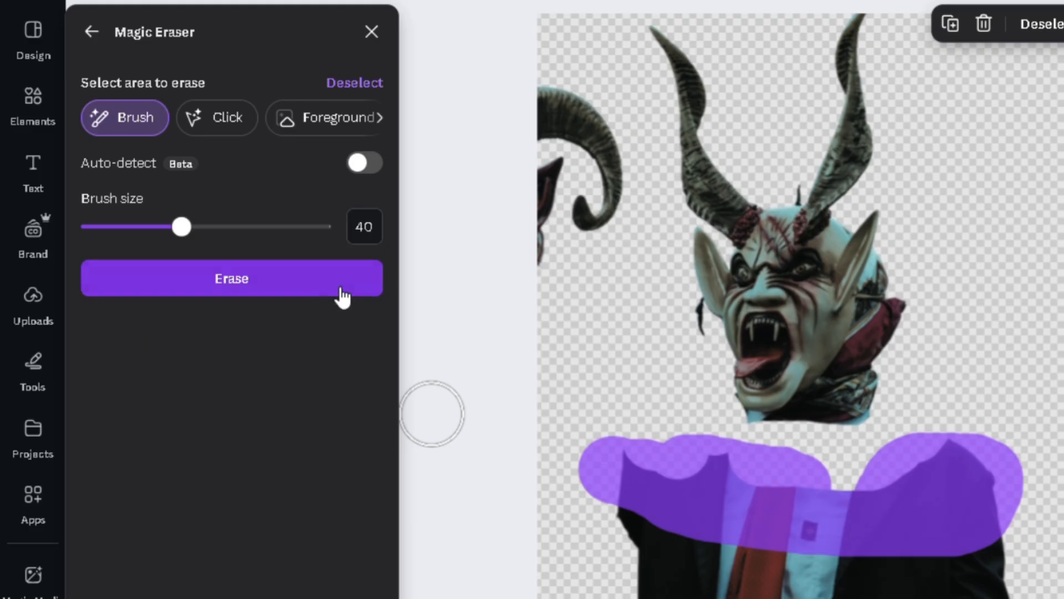
left_click(372, 34)
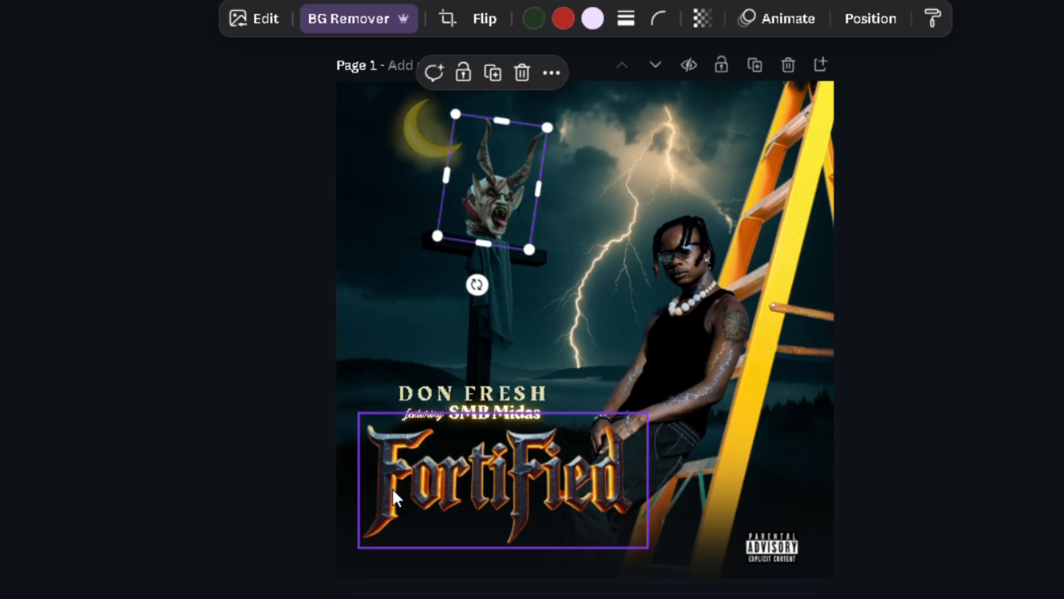
Step: Select the Fortified title image on page 1
left_click(393, 495)
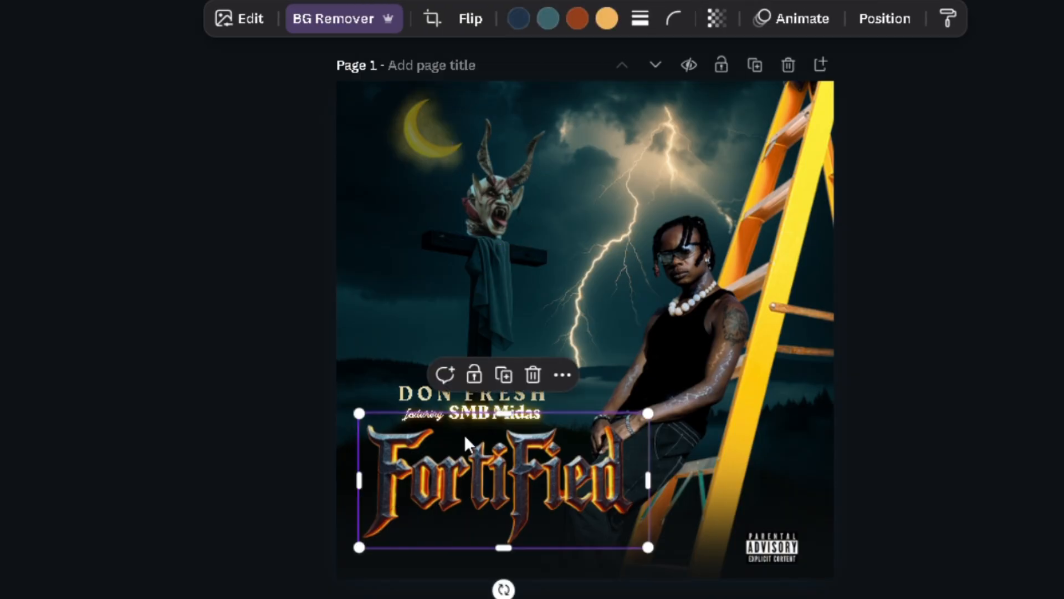
left_click(383, 304)
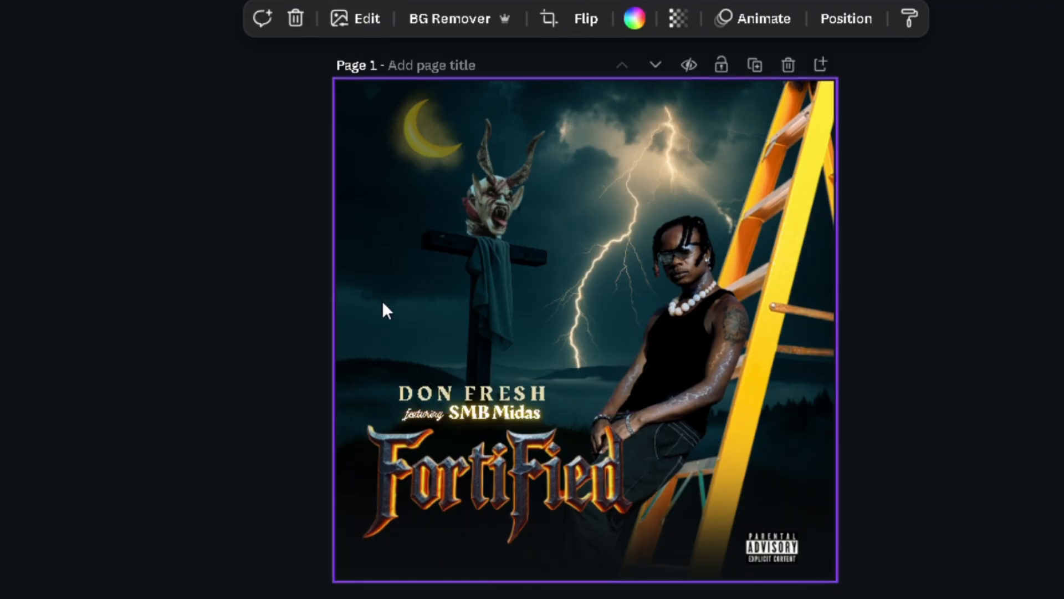
left_click(510, 491)
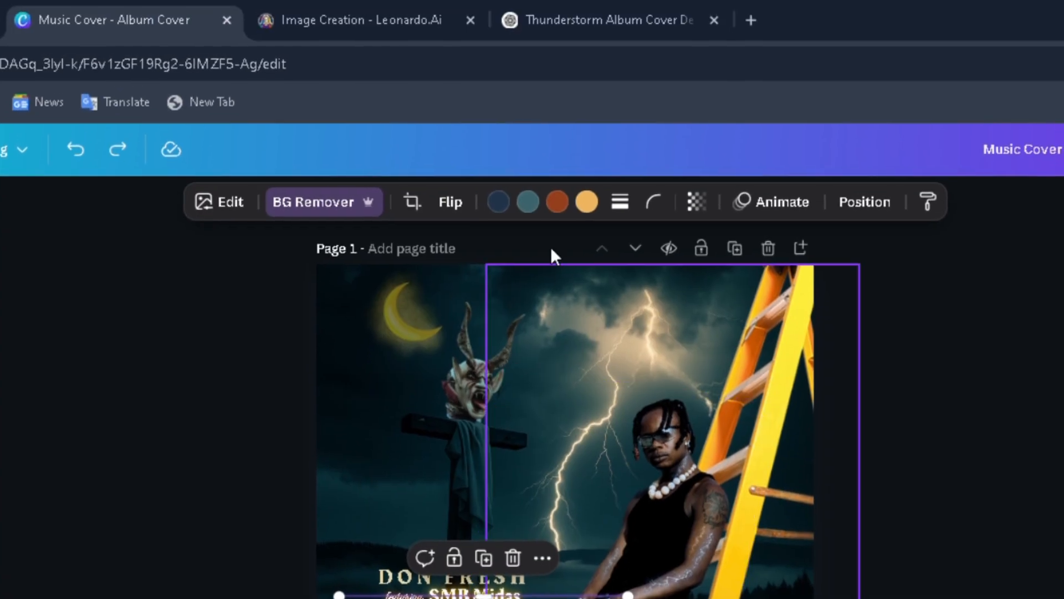
Step: Switch to the ChatGPT conversation and copy the full prompt for the 3D Gothic-style "FortiFied" title lettering
left_click(550, 18)
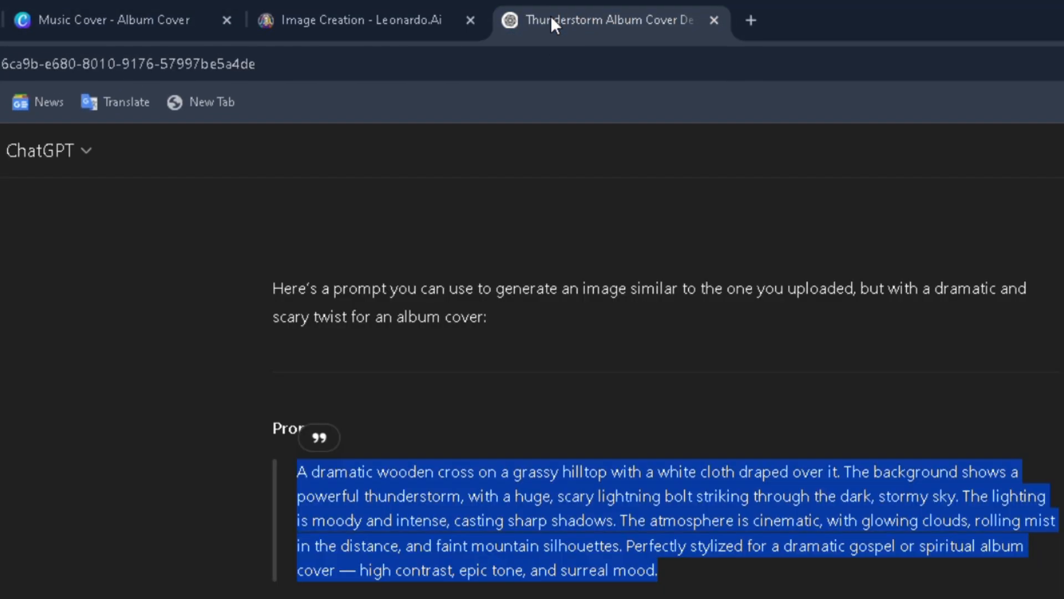
scroll(665, 388, "down", 20)
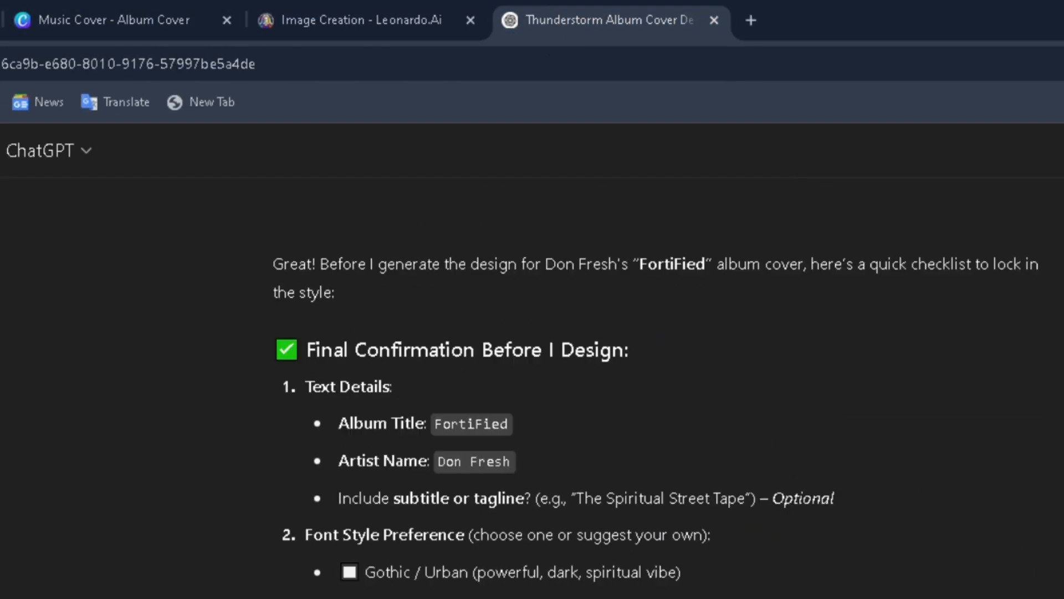
scroll(680, 299, "up", 10)
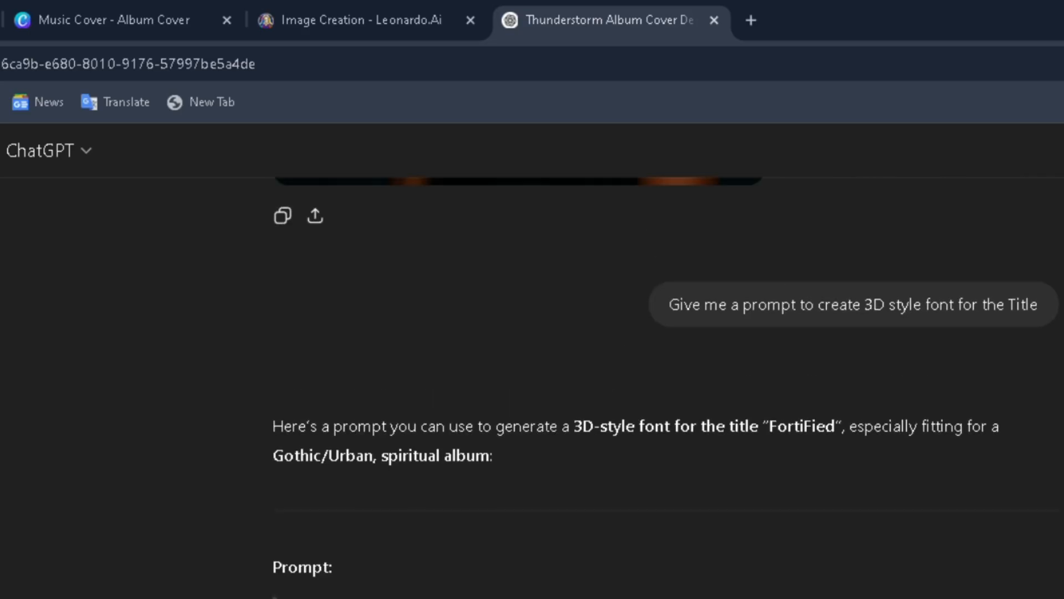
scroll(680, 299, "down", 2)
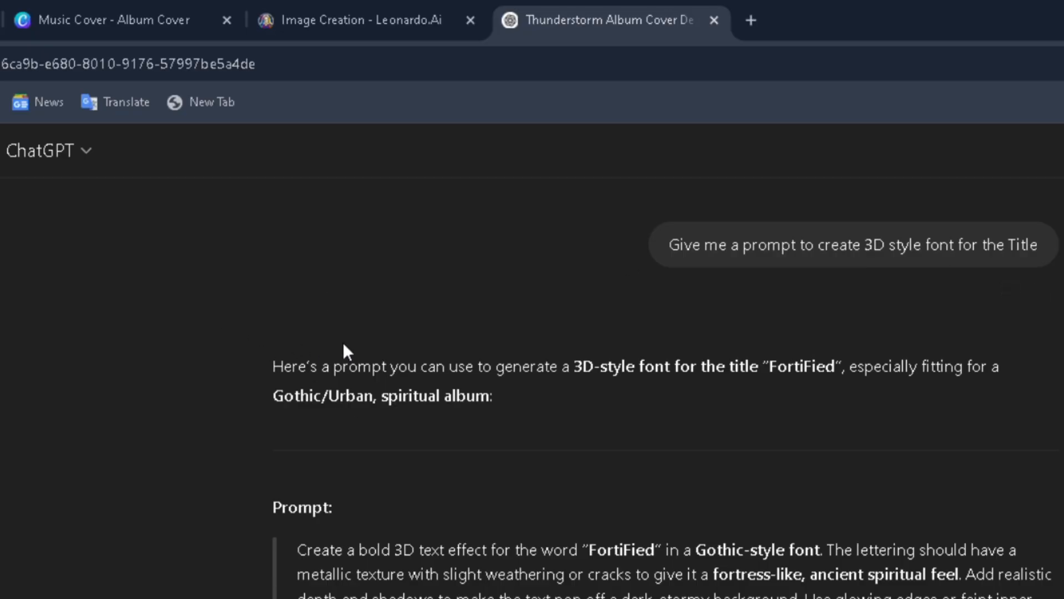
scroll(343, 342, "up", 2)
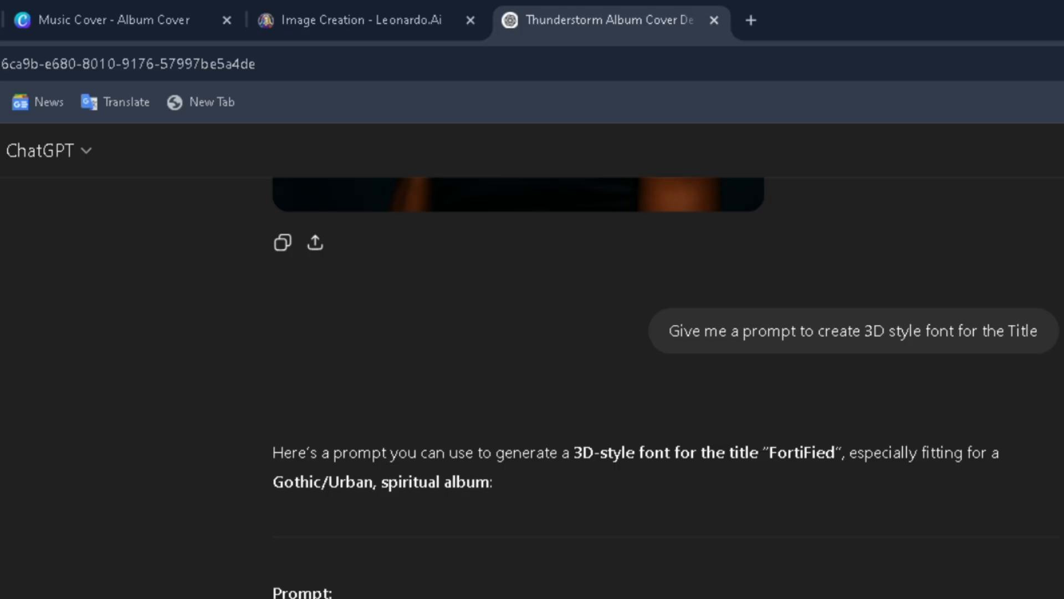
scroll(666, 388, "down", 2)
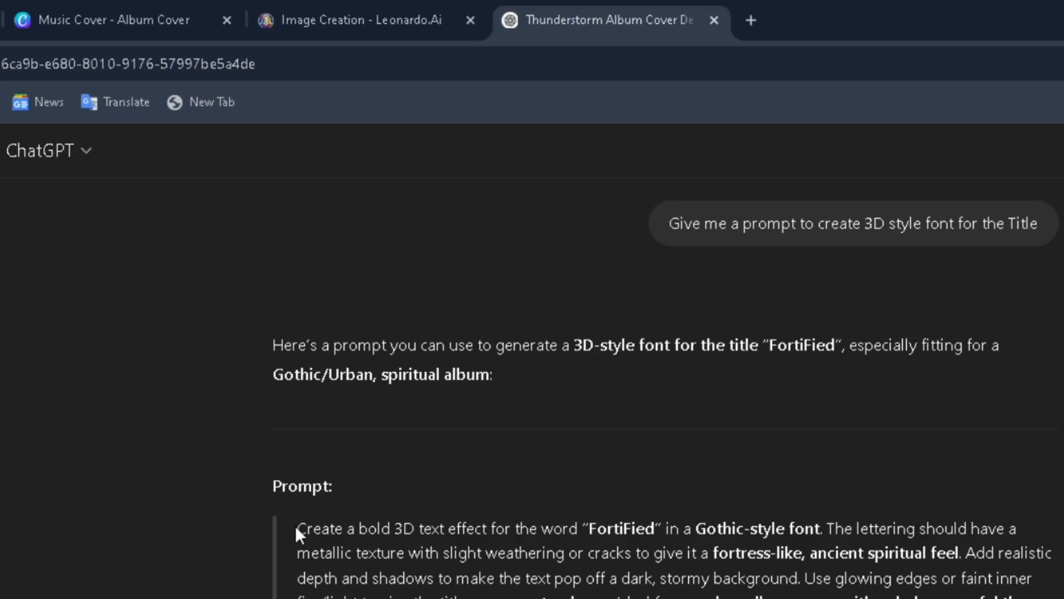
left_click_drag(297, 528, 707, 598)
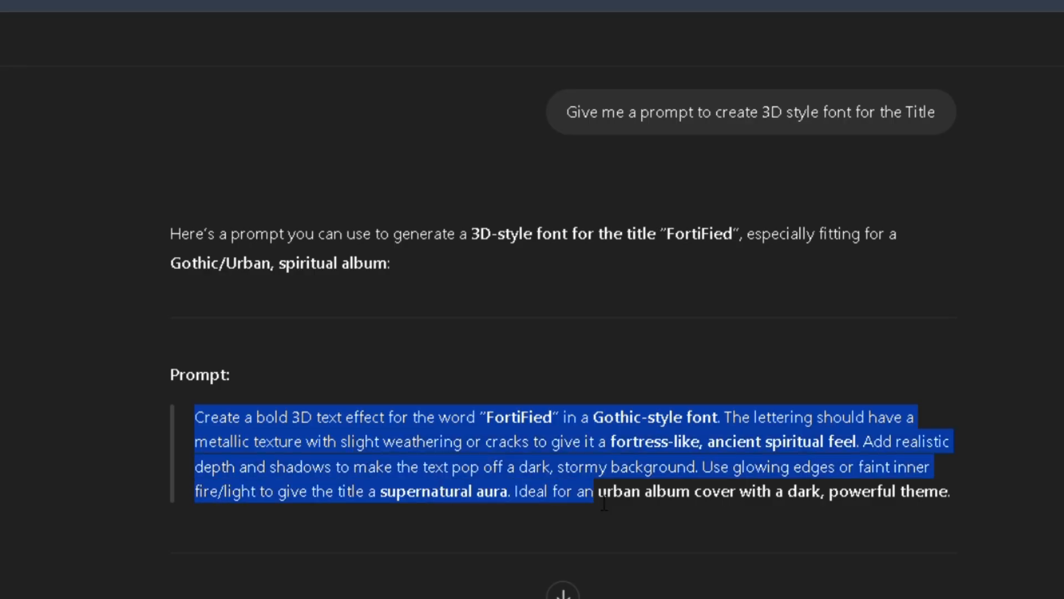
left_click_drag(605, 505, 967, 500)
key("ctrl+c")
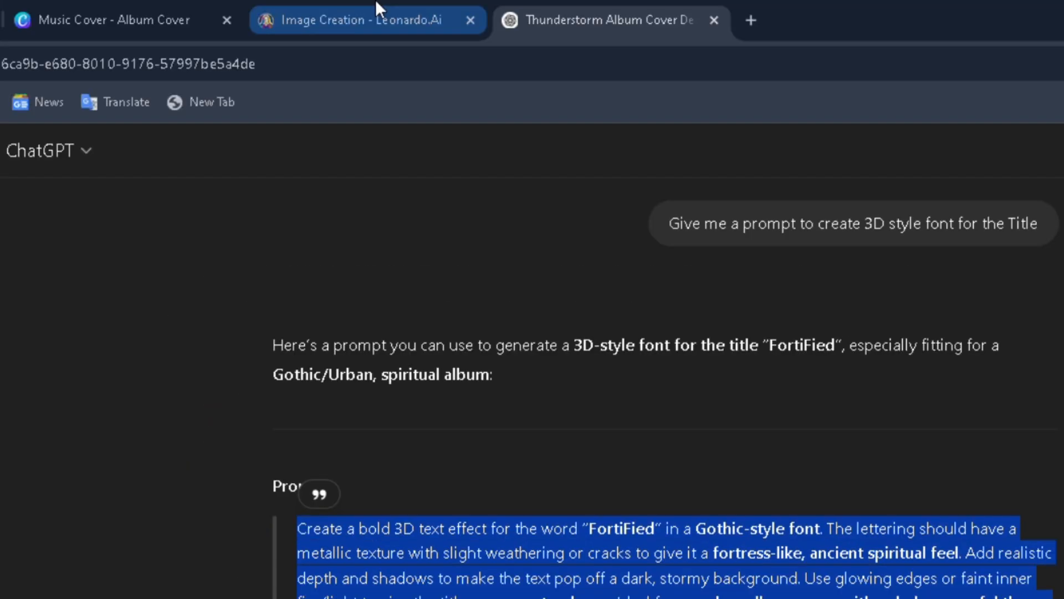
Step: Switch to Leonardo.Ai, replace the wooden cross prompt with the copied "FortiFied" 3D text prompt and generate the images
left_click(377, 7)
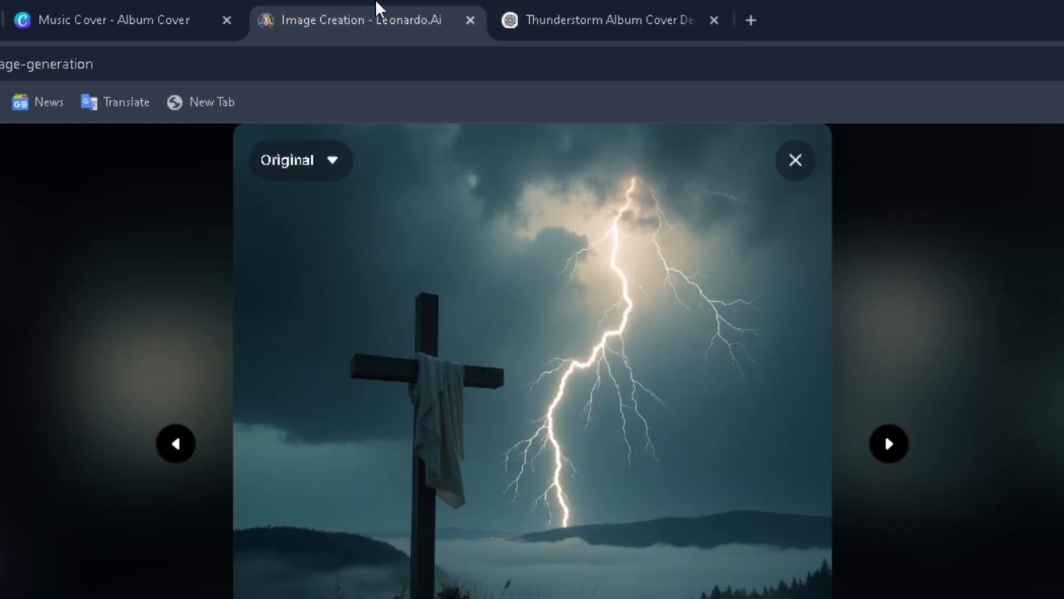
left_click(25, 300)
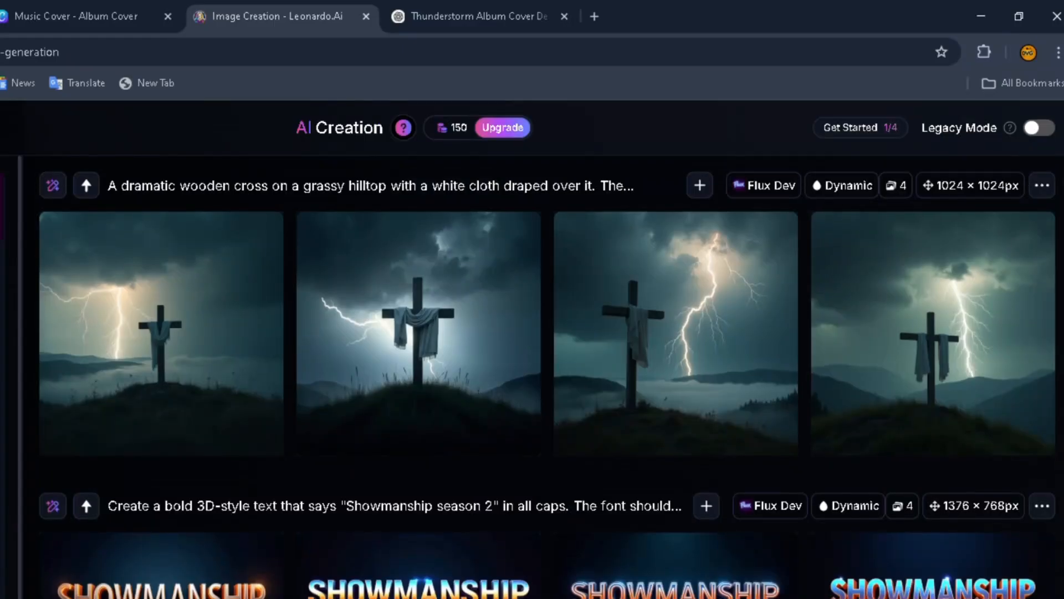
scroll(548, 377, "up", 15)
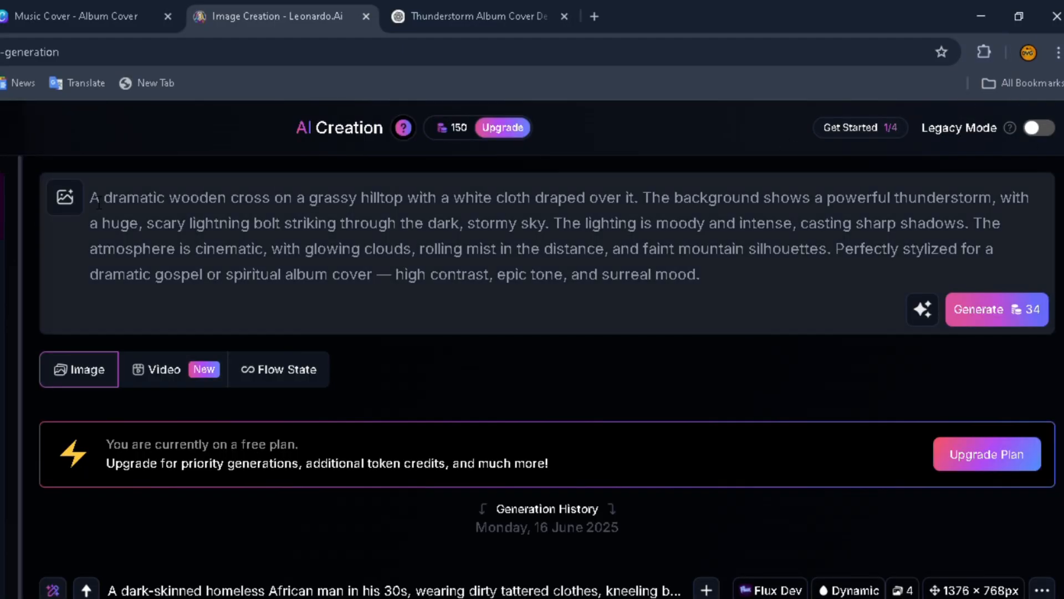
left_click_drag(98, 204, 740, 283)
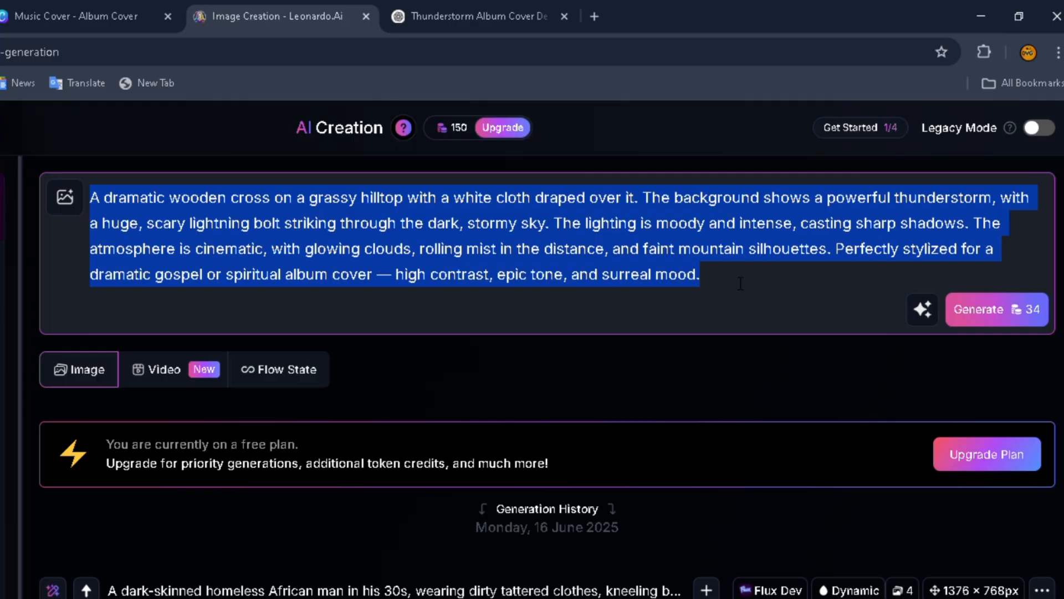
key("ctrl+v")
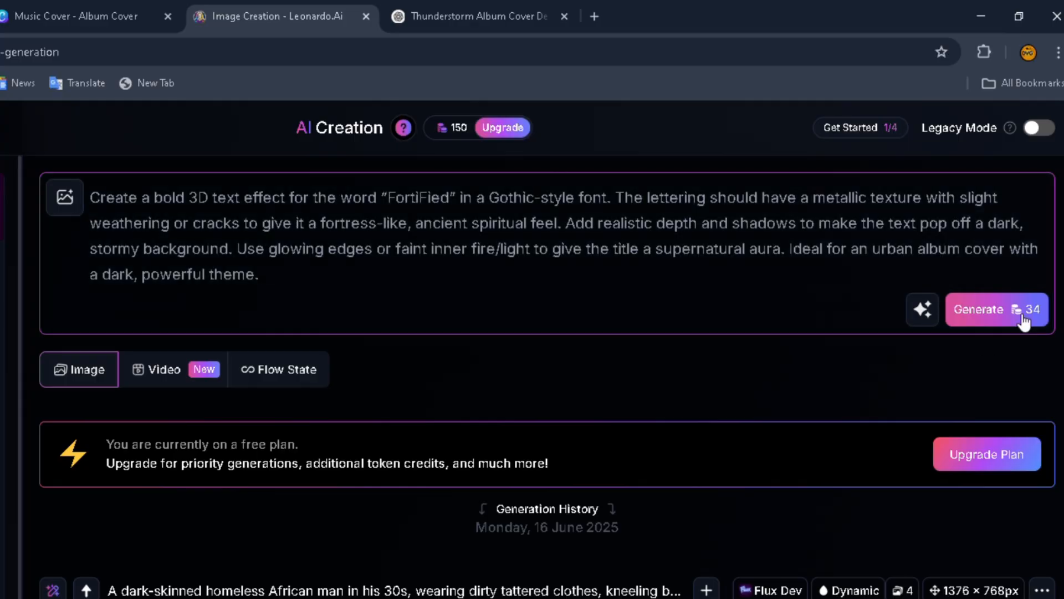
left_click(1023, 321)
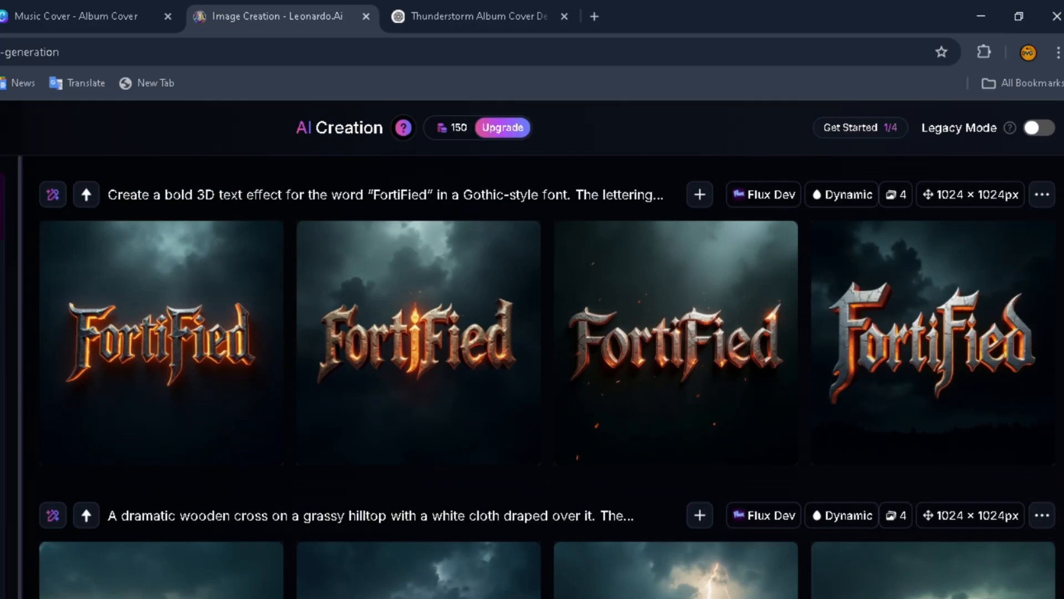
Step: Compare the generated FortiFied title images at large size and enlarge the first one with the glowing orange edges
left_click(174, 366)
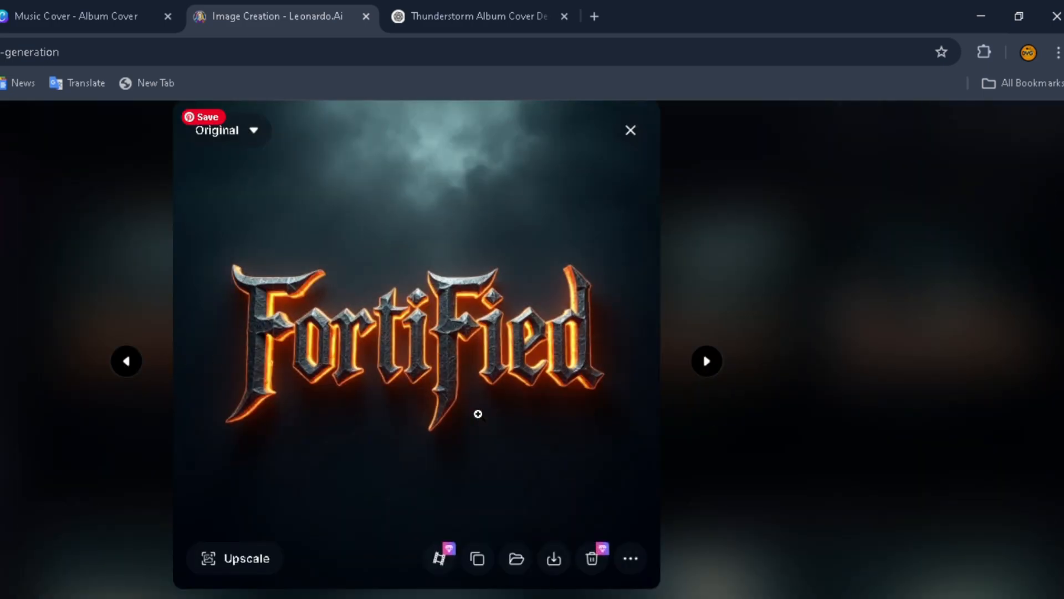
left_click(708, 362)
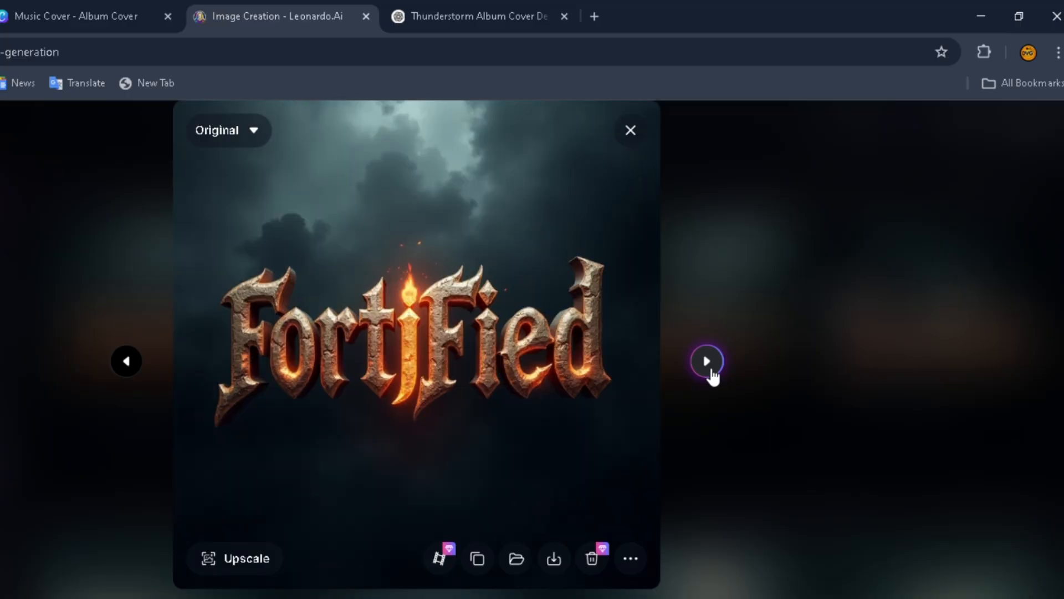
left_click(708, 362)
left_click(708, 362)
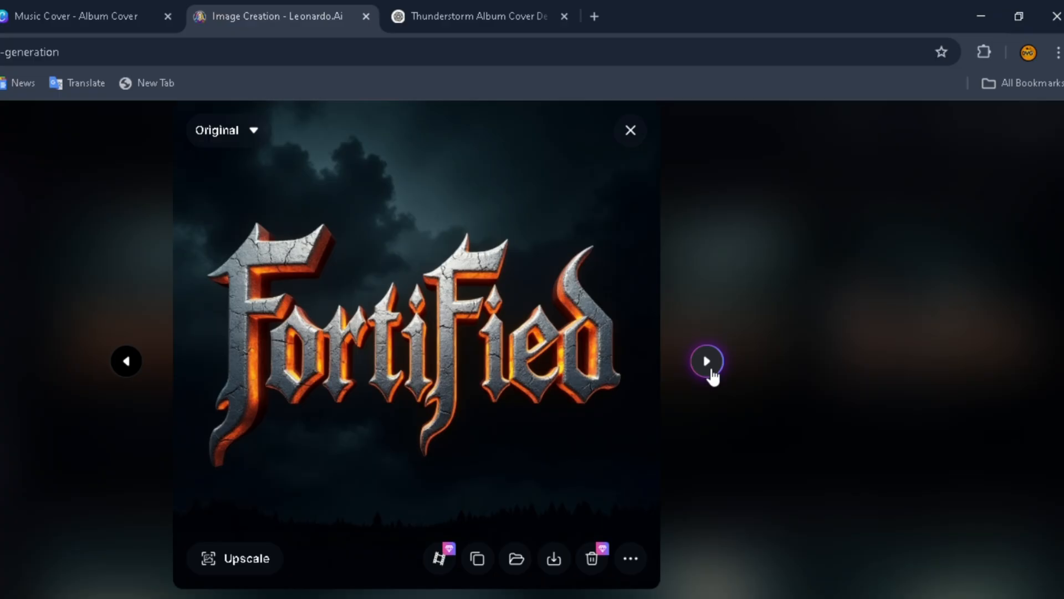
left_click(132, 363)
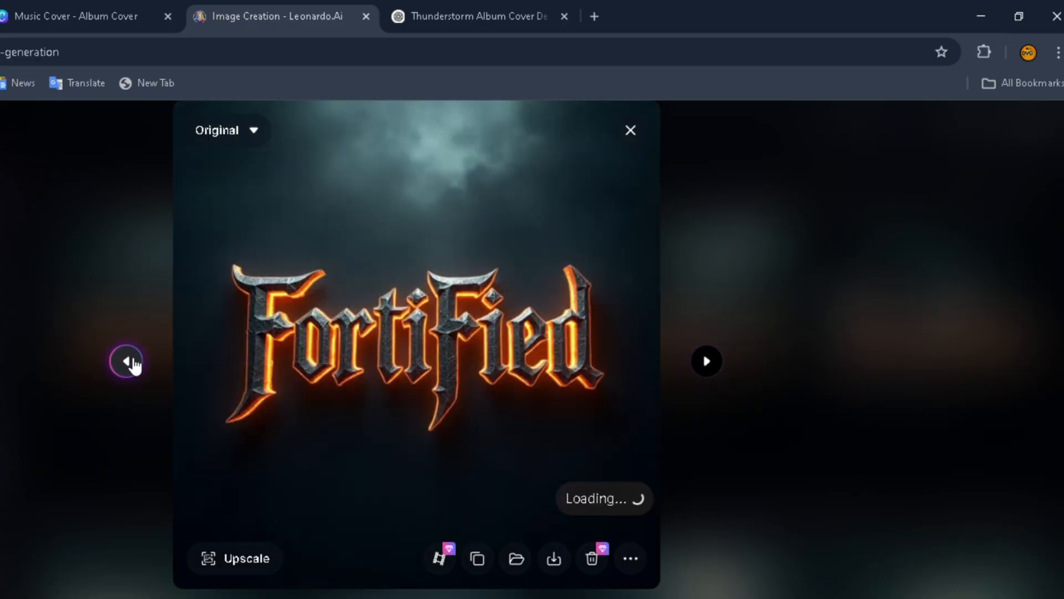
left_click(708, 362)
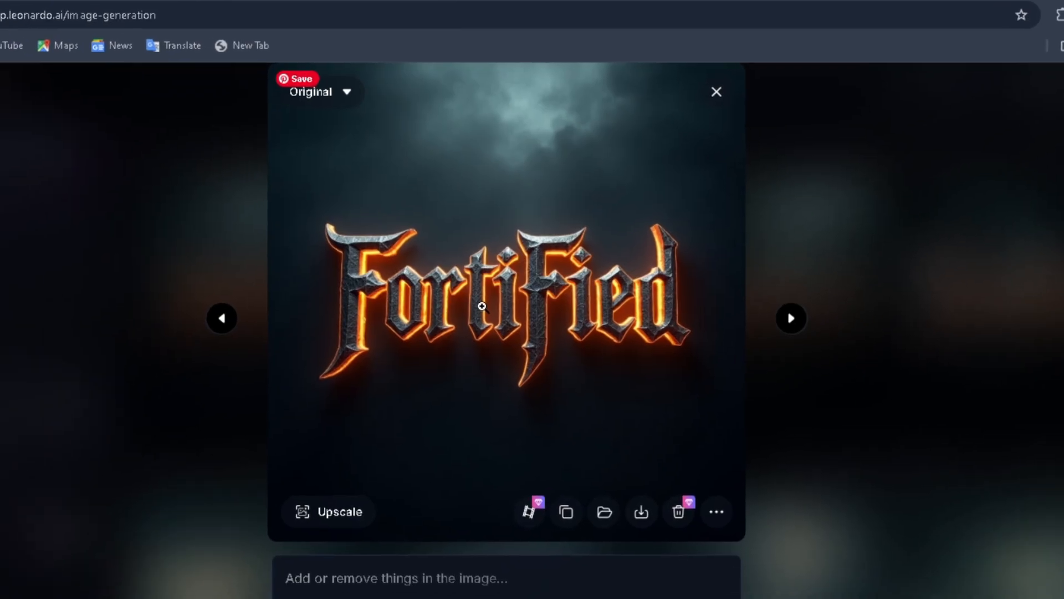
left_click(482, 306)
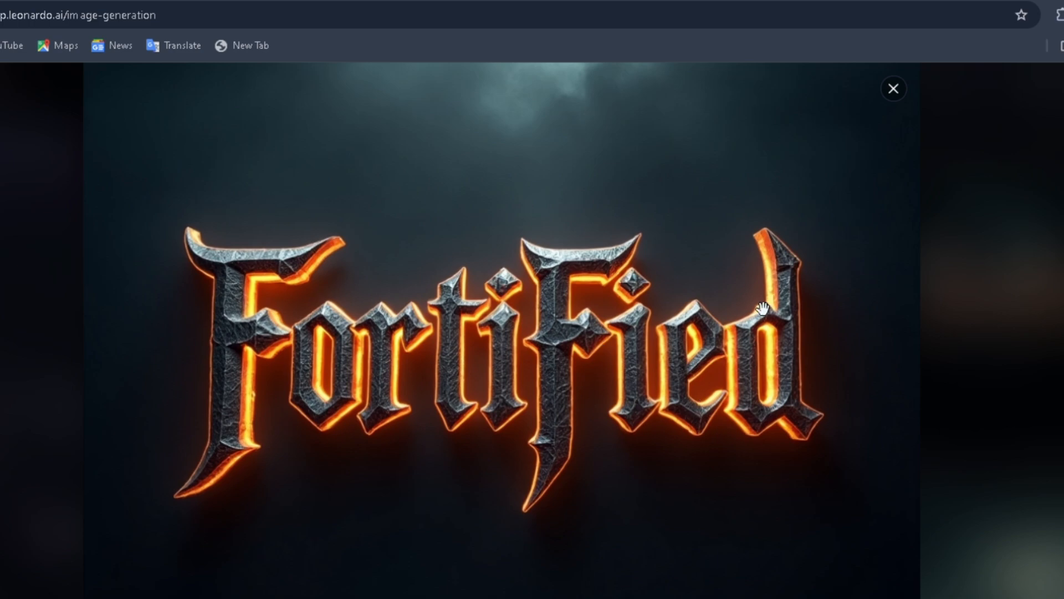
Step: Close the enlarged title image, switch to Canva, delete the Fortified title from page 1 and browse the uploaded images for a replacement
left_click(894, 90)
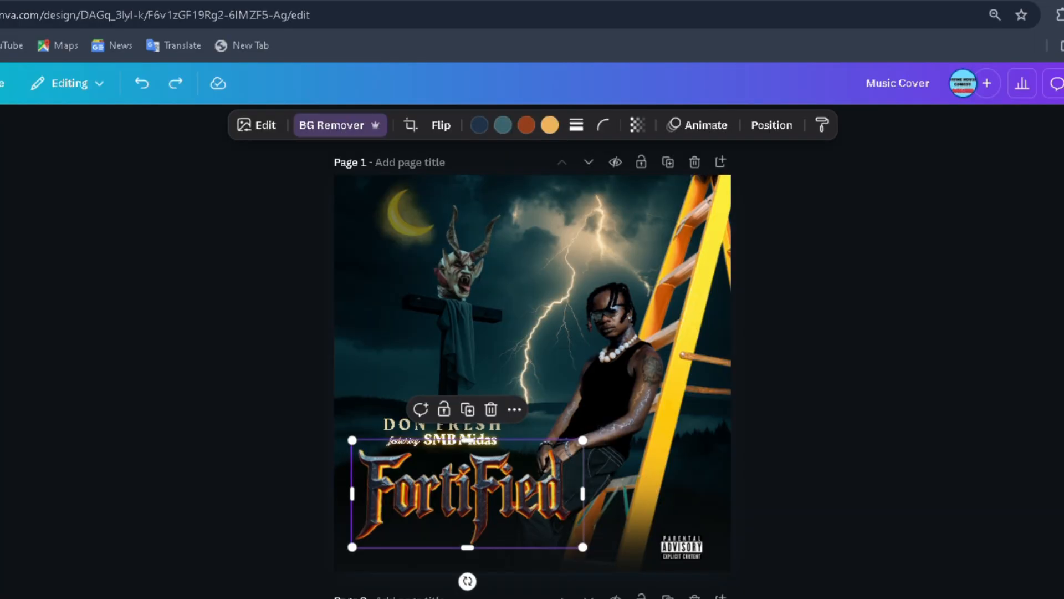
left_click(491, 410)
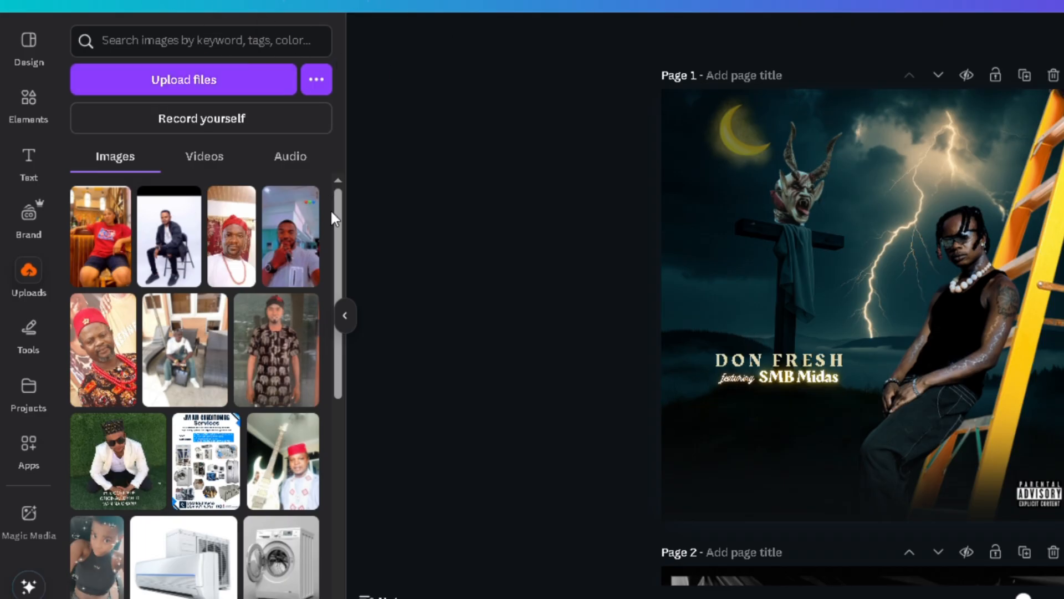
left_click_drag(332, 212, 340, 516)
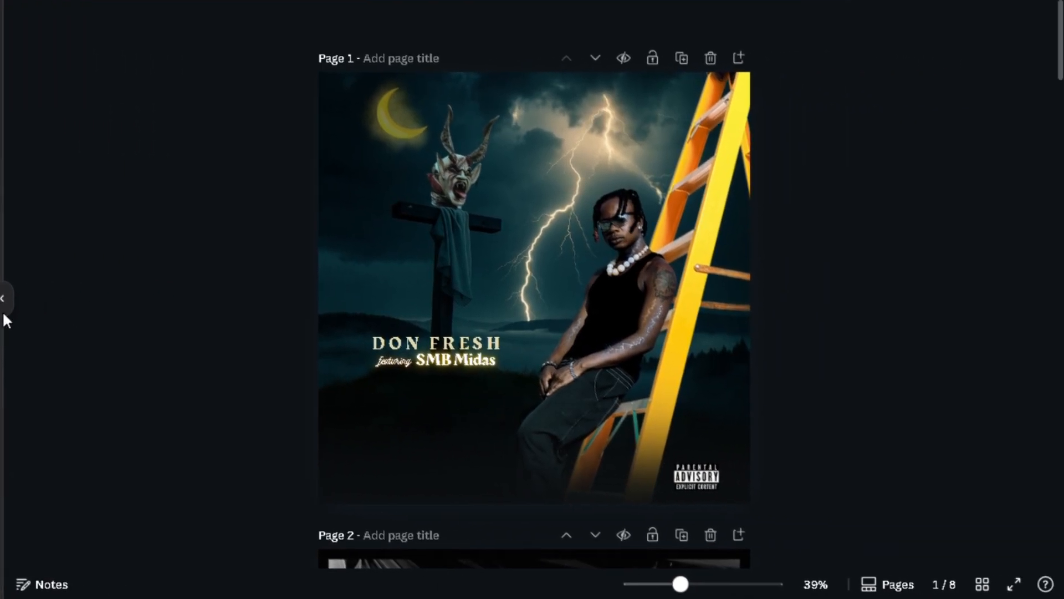
left_click(4, 300)
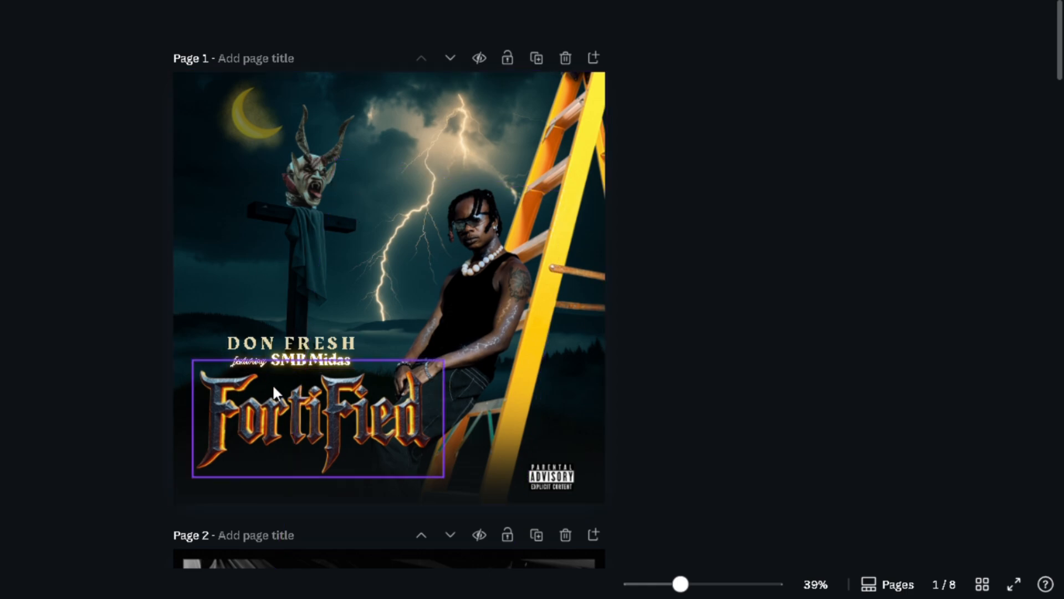
left_click(341, 416)
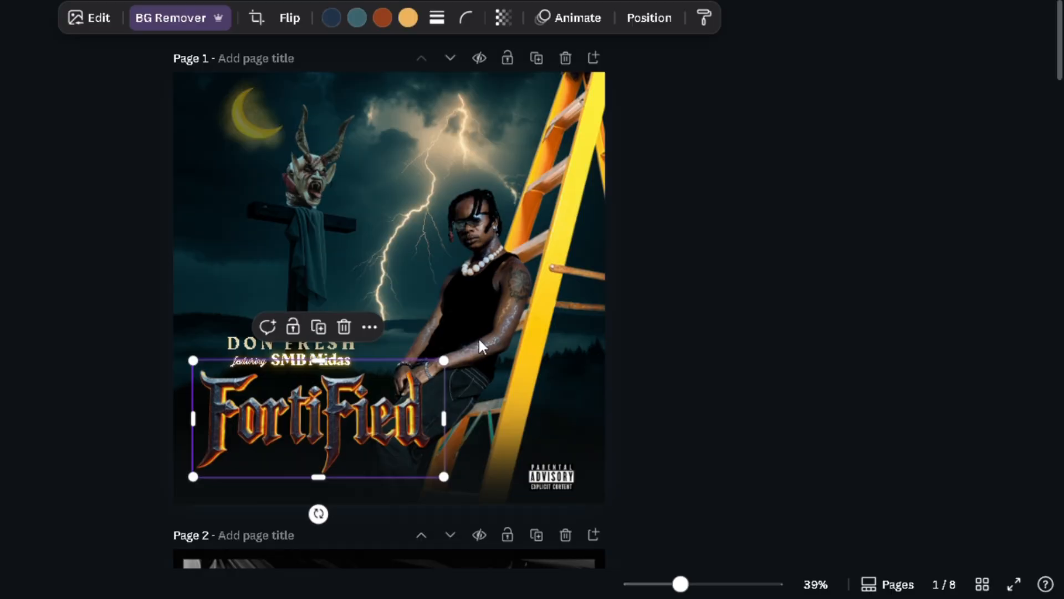
left_click(809, 371)
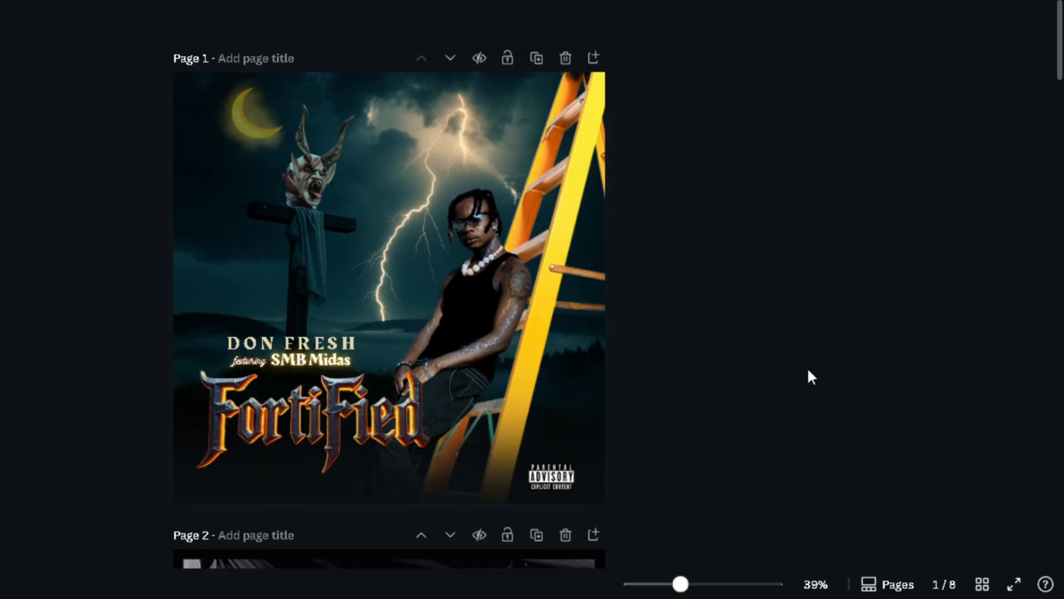